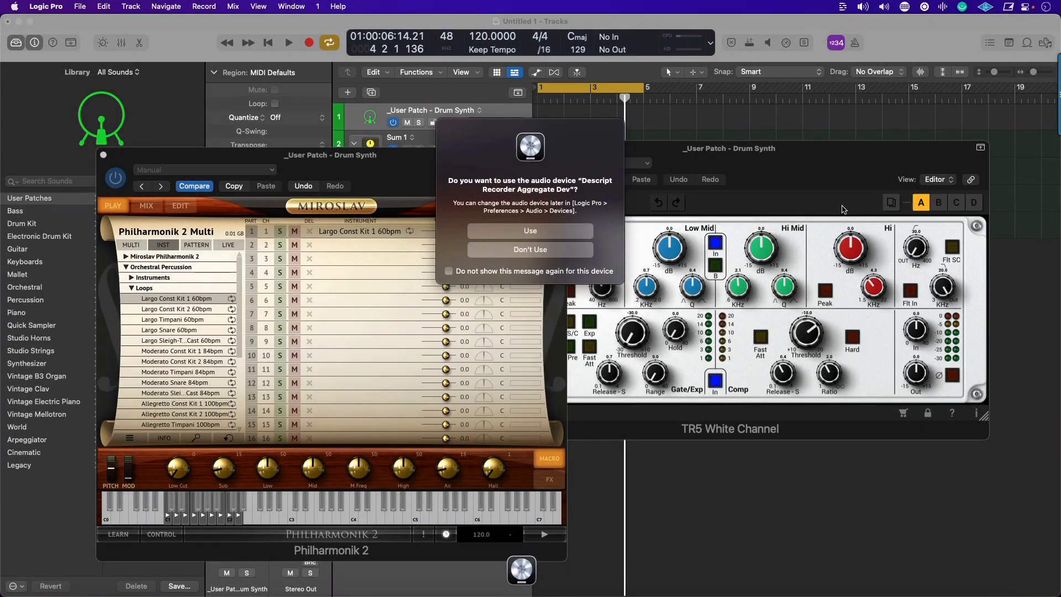
# Decline the recorder's audio device with Don't Use so the TR5 White Channel window stays visible.
pyautogui.click(497, 253)
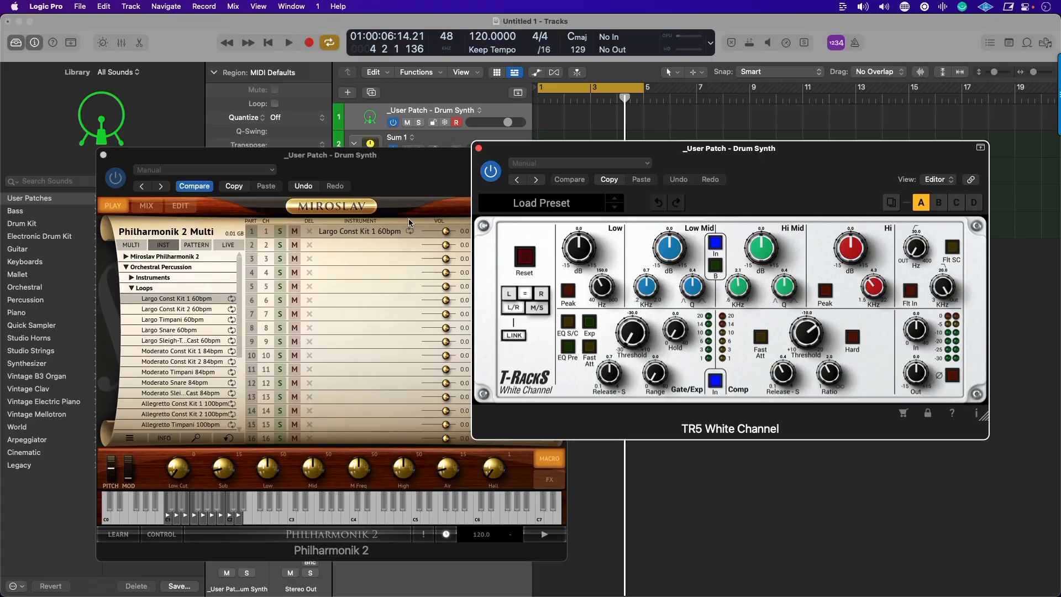
# Play the desktop recording 2022-05-10_10-31-14.mp4 in QuickTime Player to show the Audio Unit crash warning.
pyautogui.hotkey('ctrl', 'Left')
pyautogui.doubleClick(833, 222)
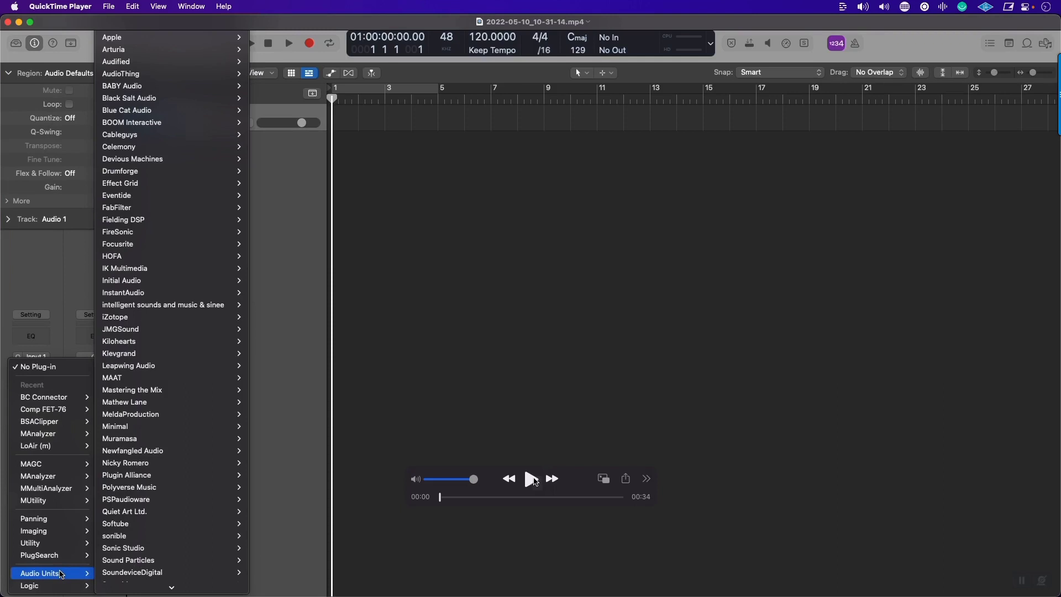
pyautogui.click(531, 480)
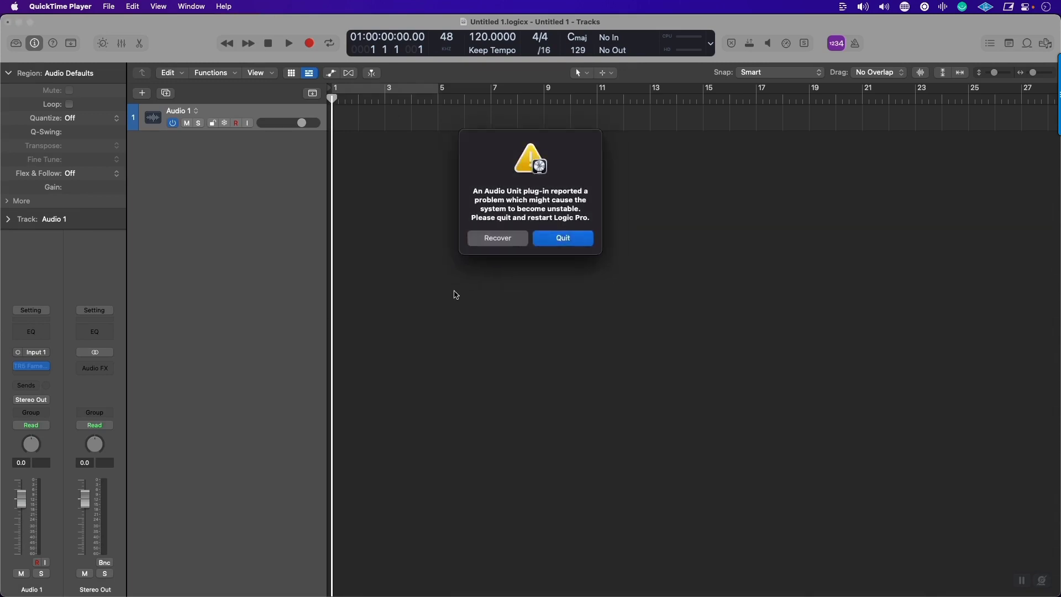
pyautogui.click(499, 238)
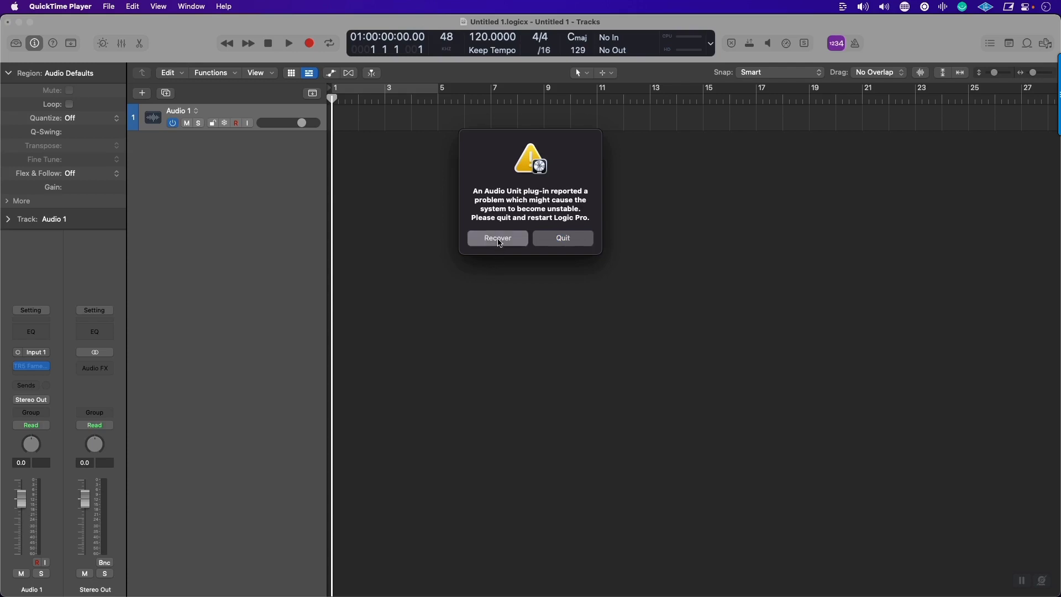
pyautogui.click(47, 366)
pyautogui.click(48, 367)
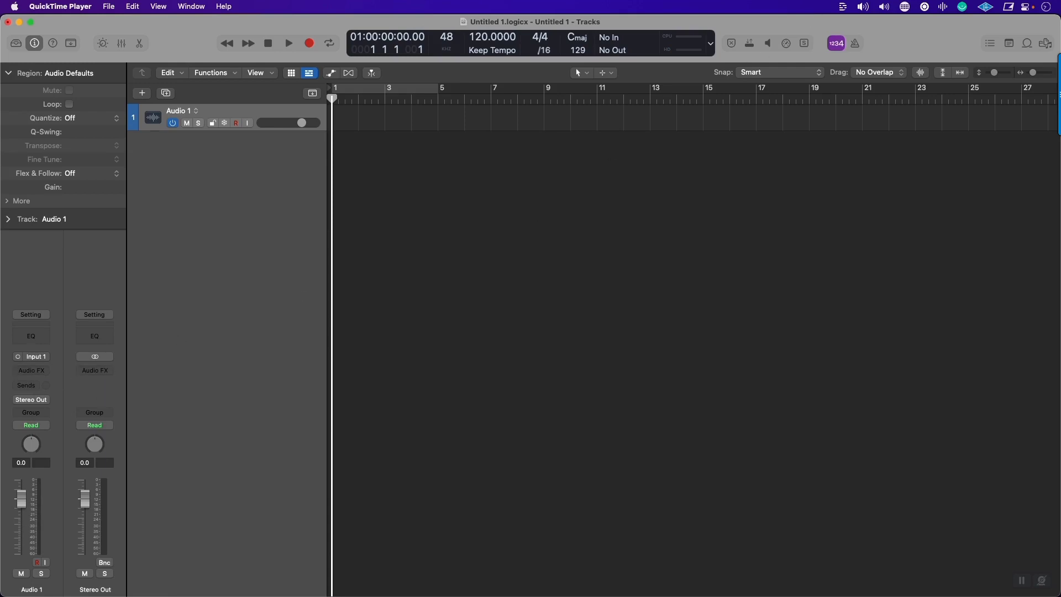
pyautogui.click(842, 7)
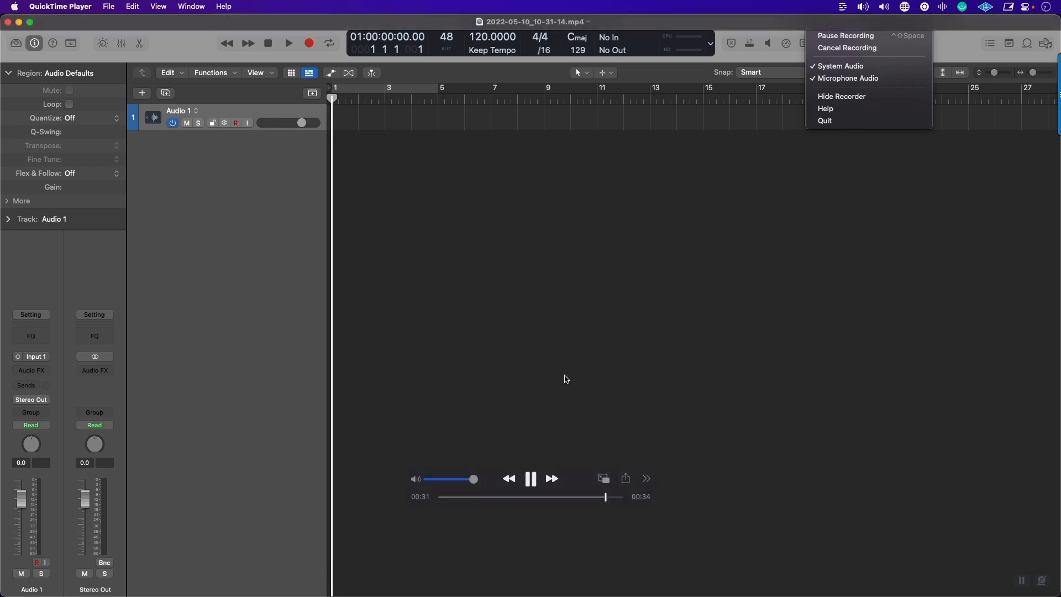
# Leave full-screen playback and quit QuickTime, returning to the mp4 file on the desktop.
pyautogui.press('Escape')
pyautogui.press('super+q')
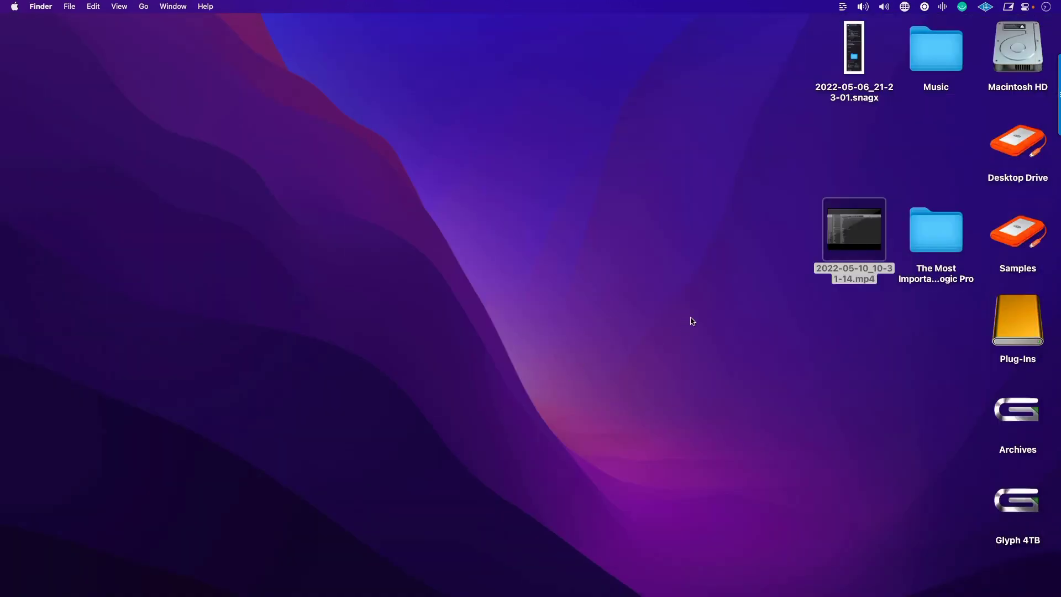
pyautogui.click(826, 245)
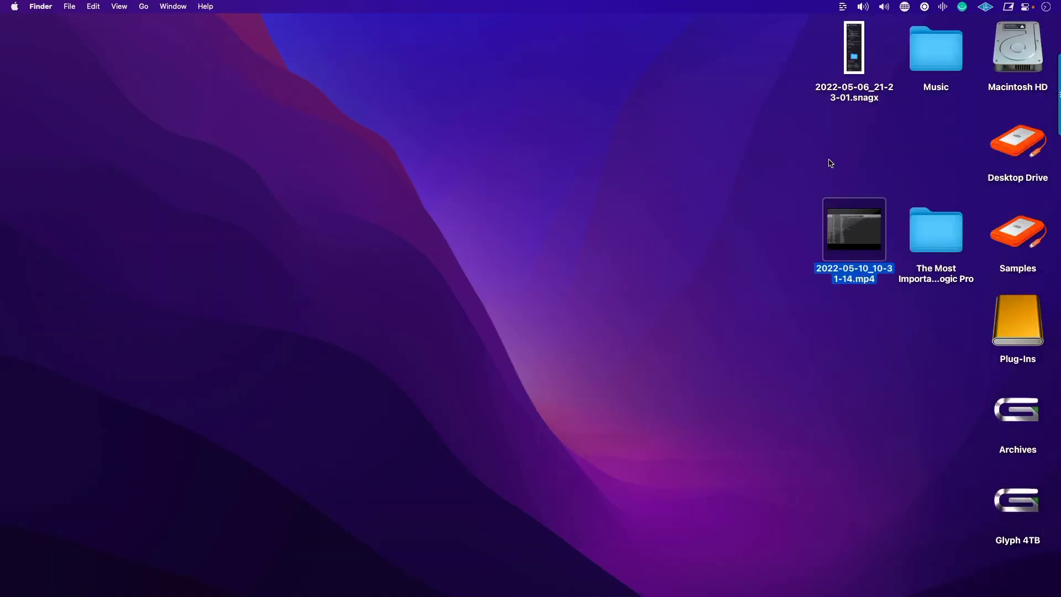
# Quick Look the screenshot 2022-05-06_21-23-01.snagx and shift its preview up and left.
pyautogui.click(849, 57)
pyautogui.press('space')
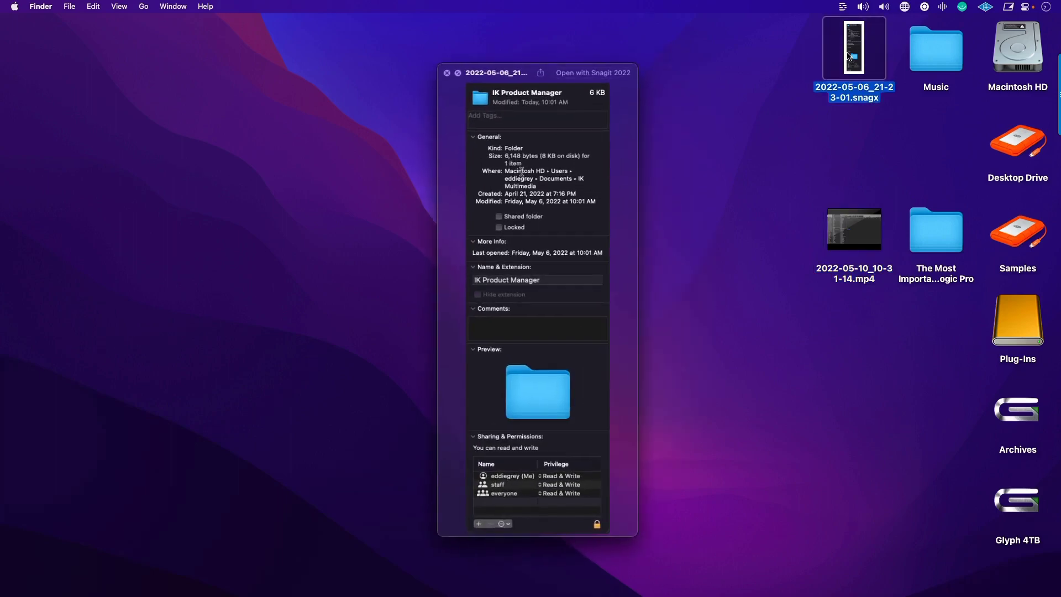
pyautogui.moveTo(487, 62); pyautogui.dragTo(448, 56)
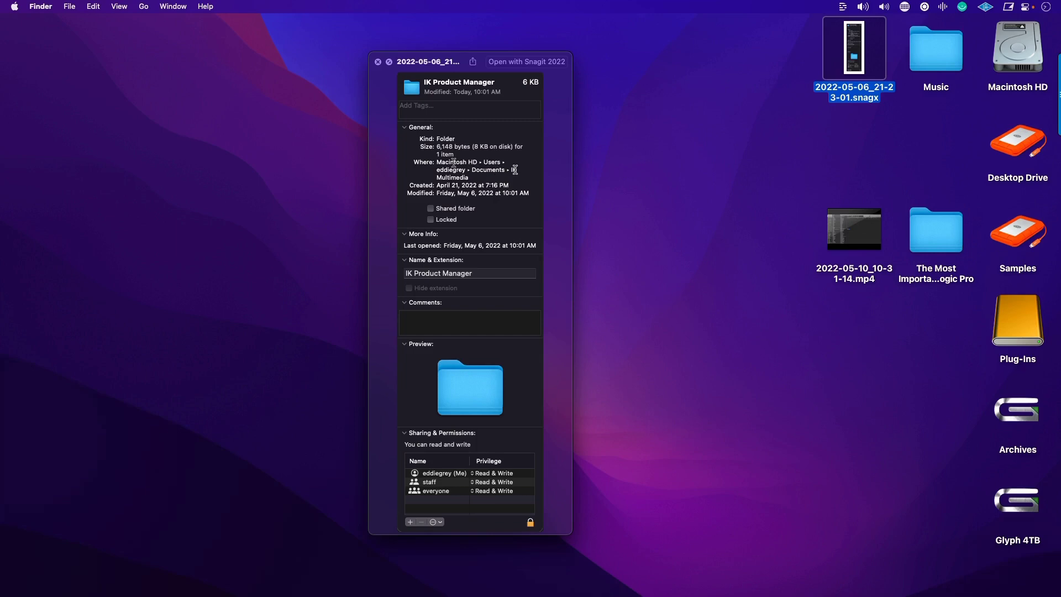
# Close the preview and browse Macintosh HD › Documents › IK Multimedia in Finder.
pyautogui.press('super+w')
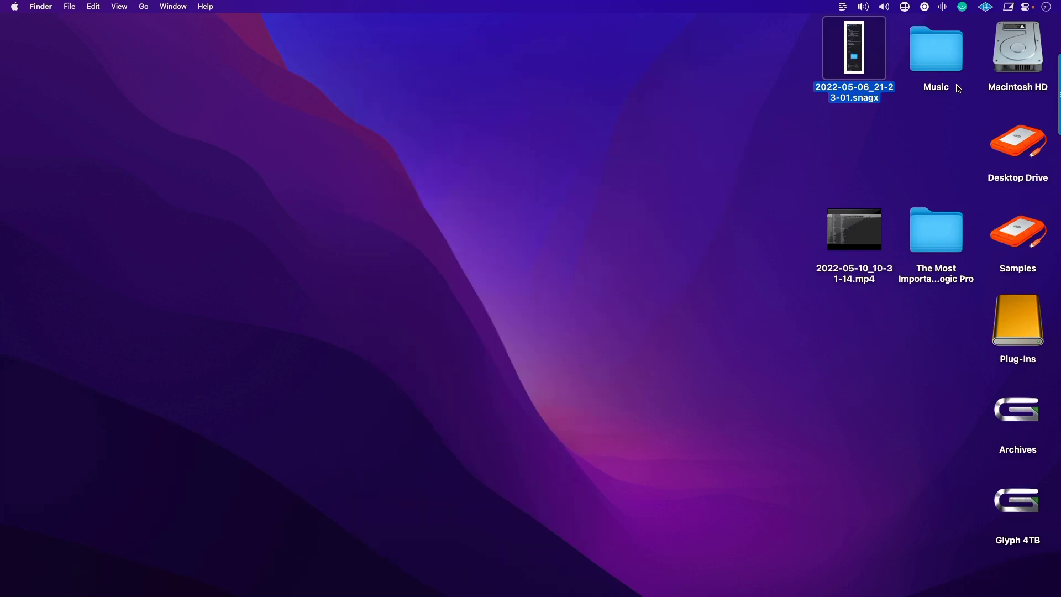
pyautogui.doubleClick(1027, 52)
pyautogui.moveTo(505, 119); pyautogui.dragTo(484, 101)
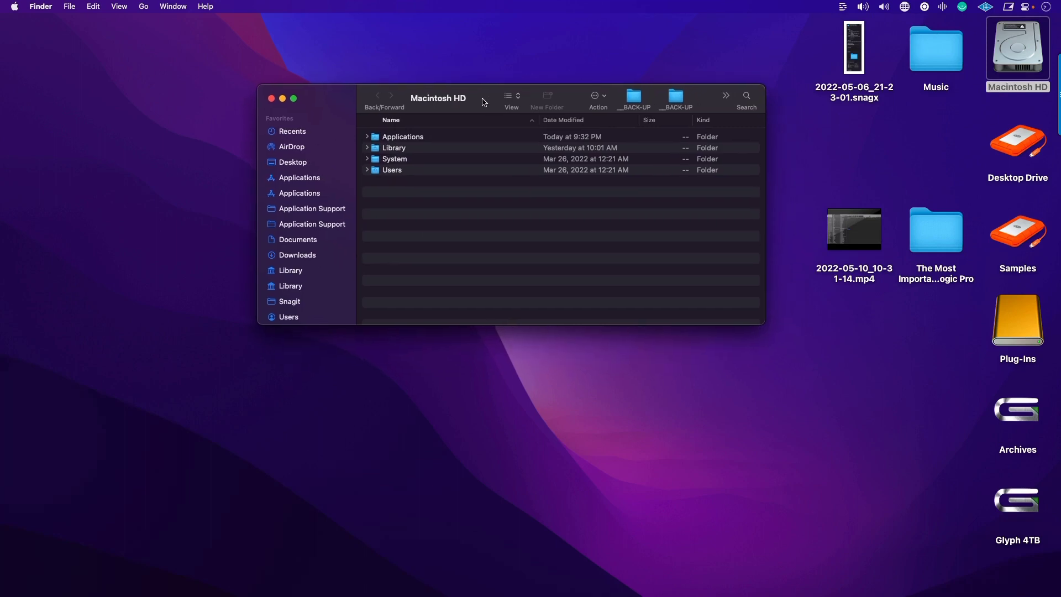
pyautogui.click(308, 238)
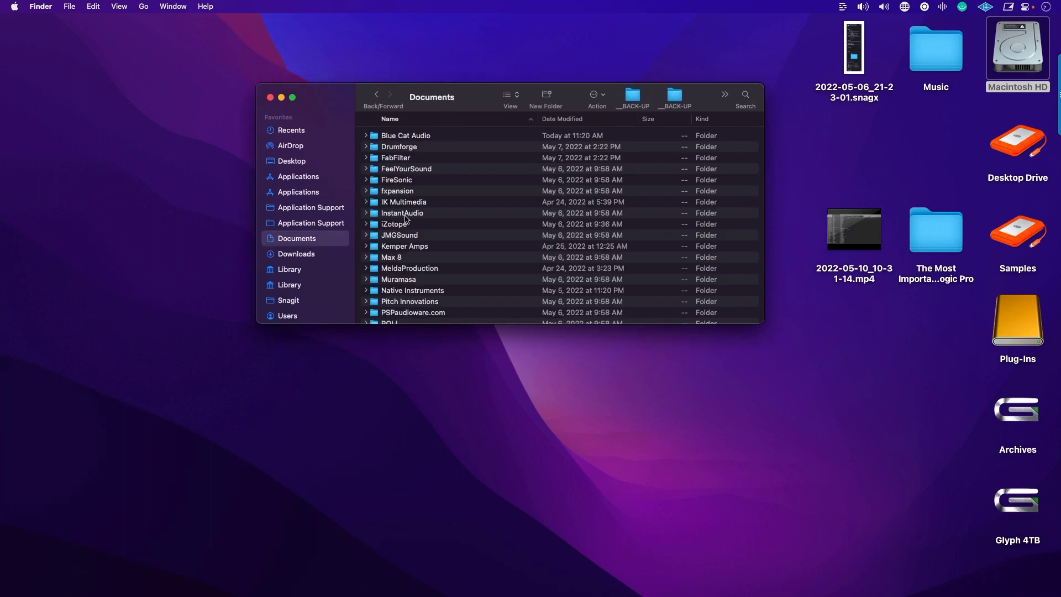
pyautogui.click(410, 205)
pyautogui.doubleClick(410, 205)
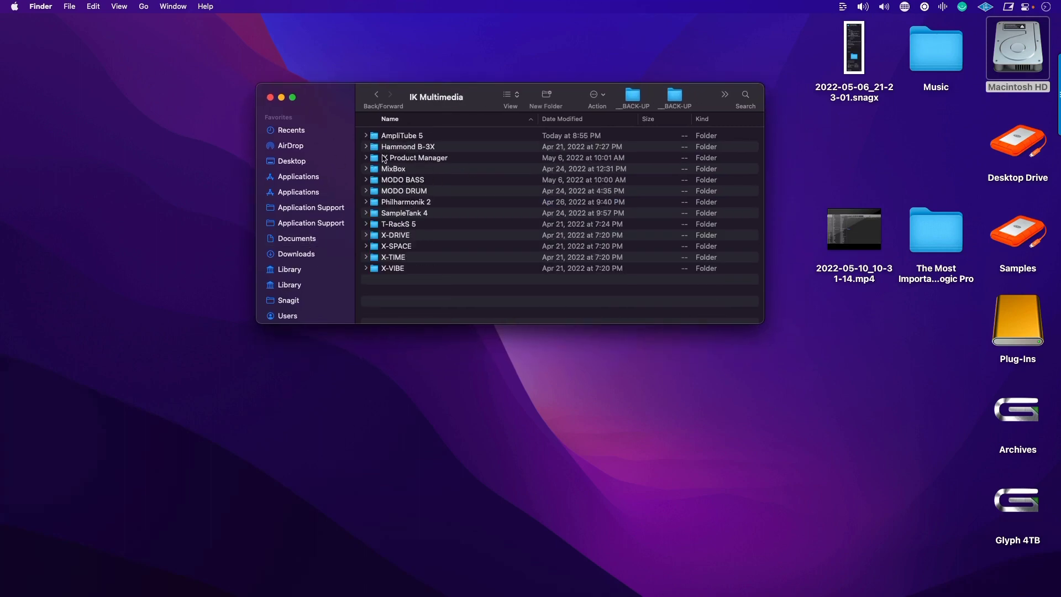
# Peek inside the AmpliTube 5 and Hammond B-3X folders, then select IK Product Manager.
pyautogui.click(366, 136)
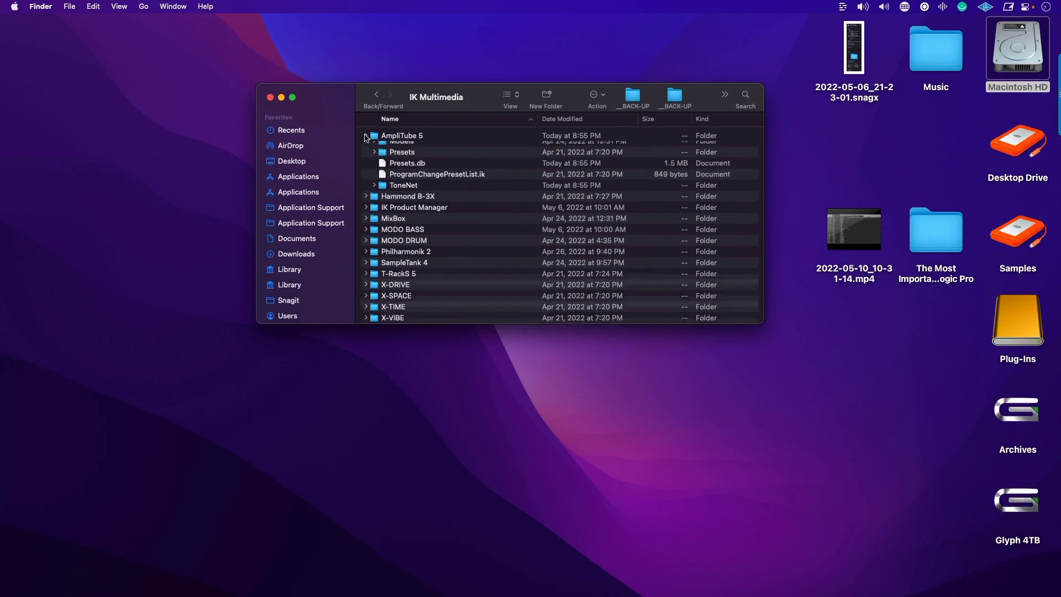
pyautogui.click(365, 135)
pyautogui.click(366, 147)
pyautogui.click(365, 147)
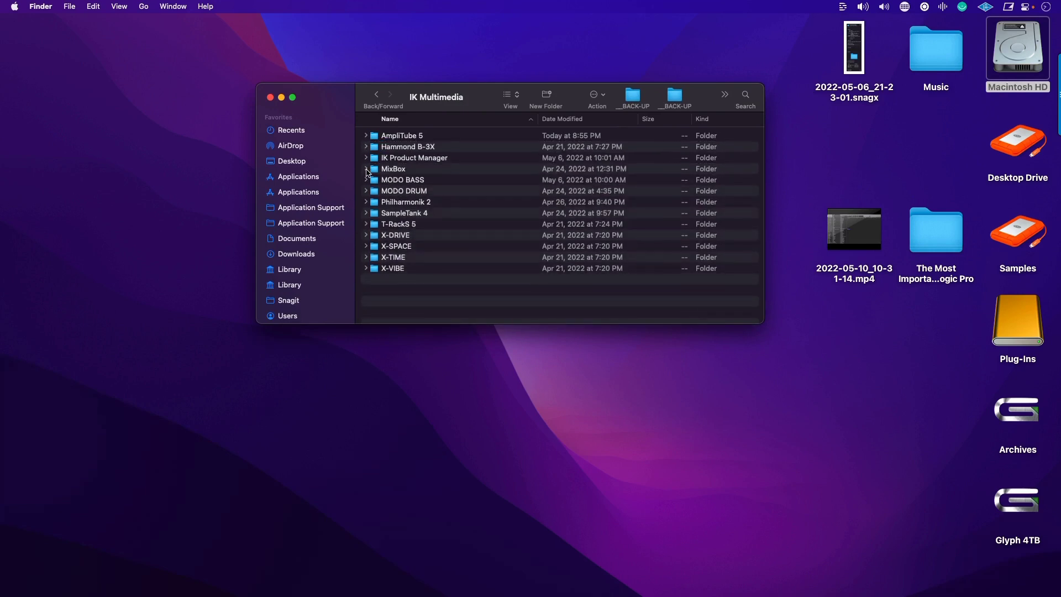
pyautogui.click(406, 161)
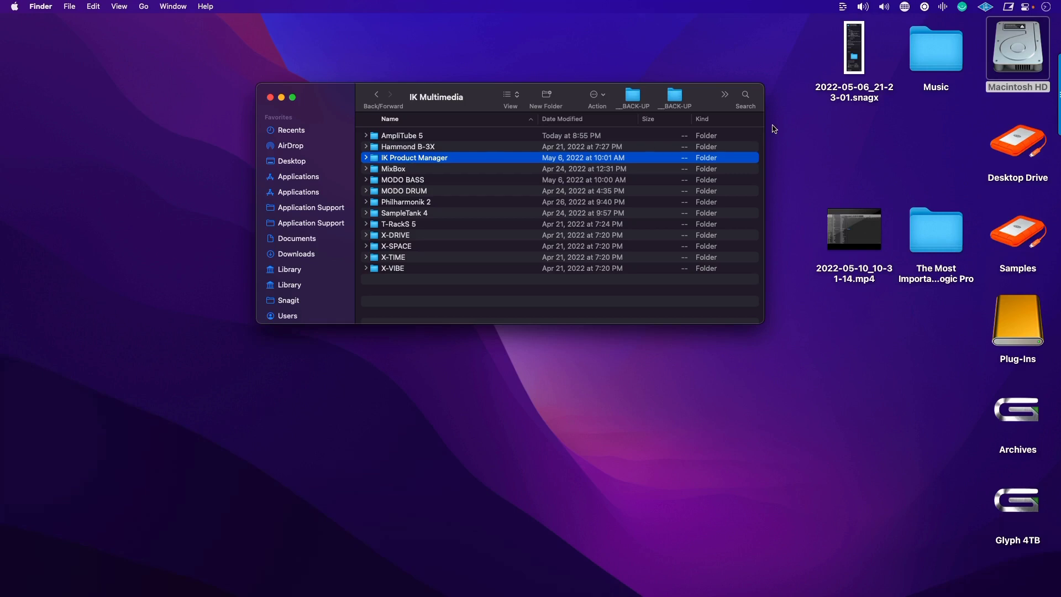
# Compare against the saved screenshot preview, then bring the IK Multimedia folder window back.
pyautogui.click(854, 50)
pyautogui.press('space')
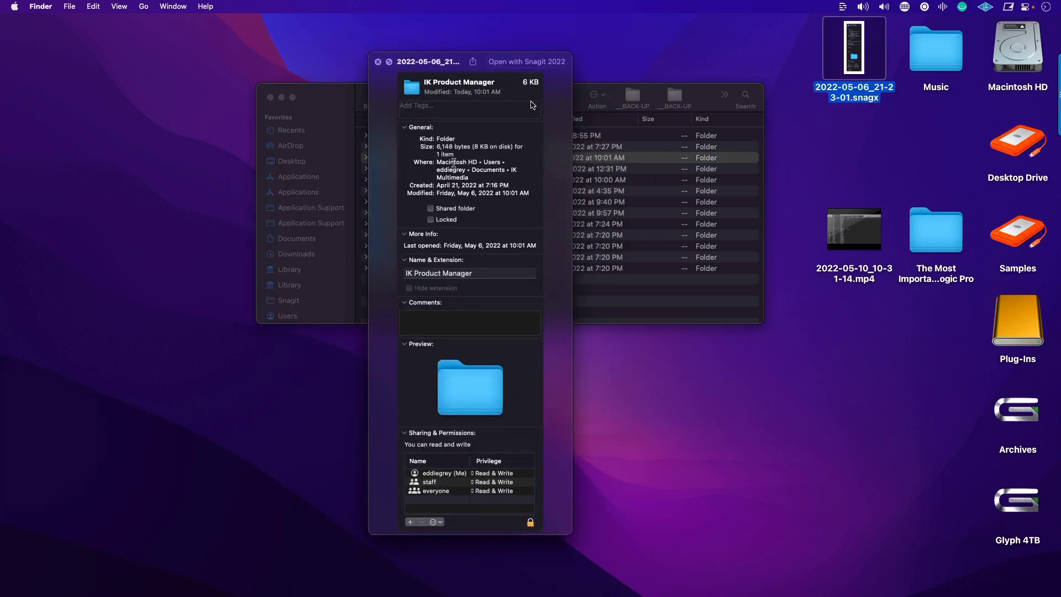
pyautogui.press('space')
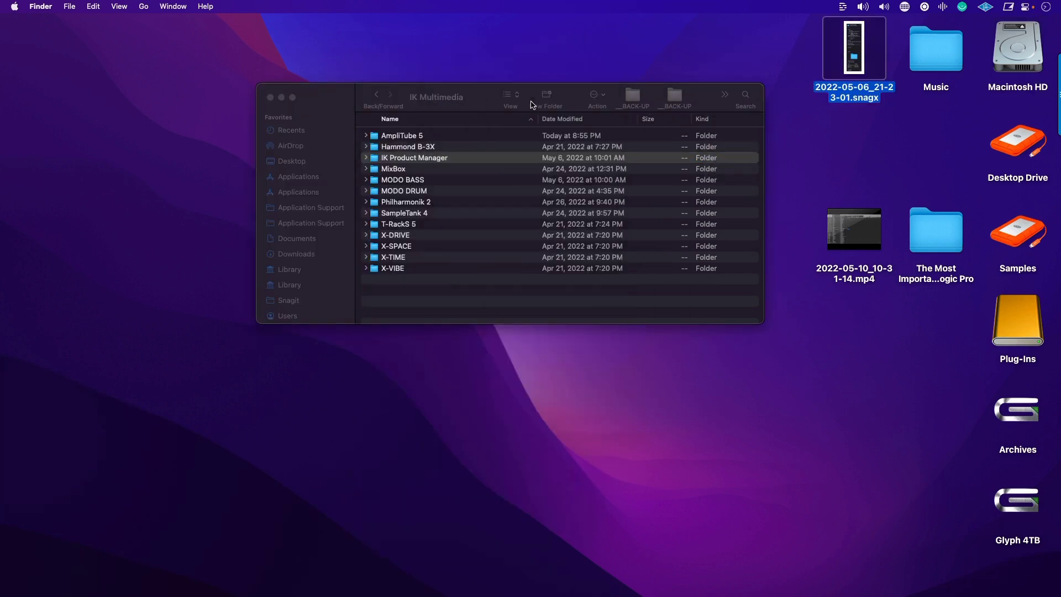
pyautogui.click(663, 187)
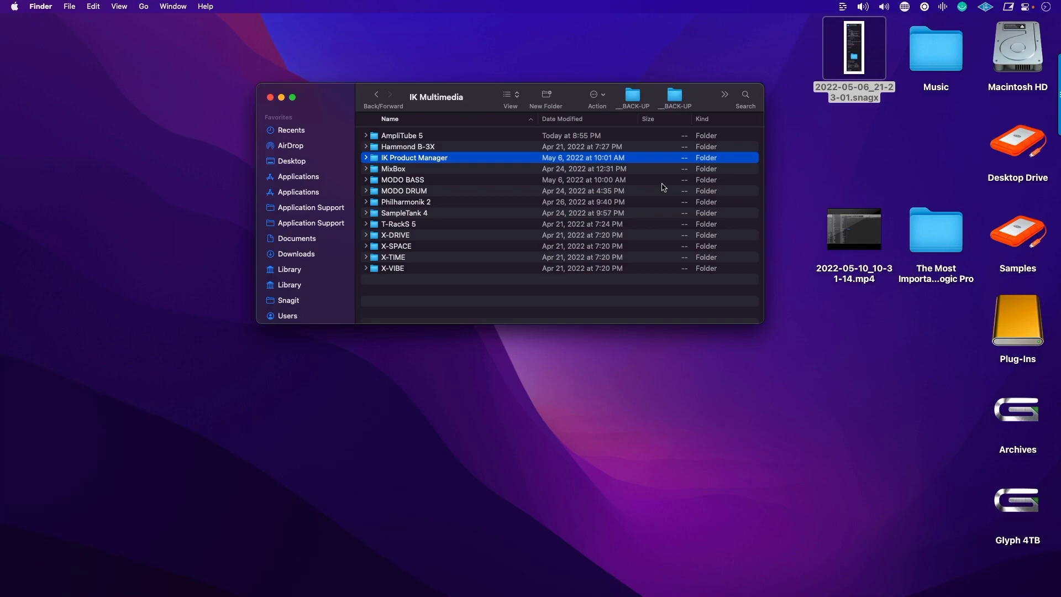
pyautogui.press('super+w')
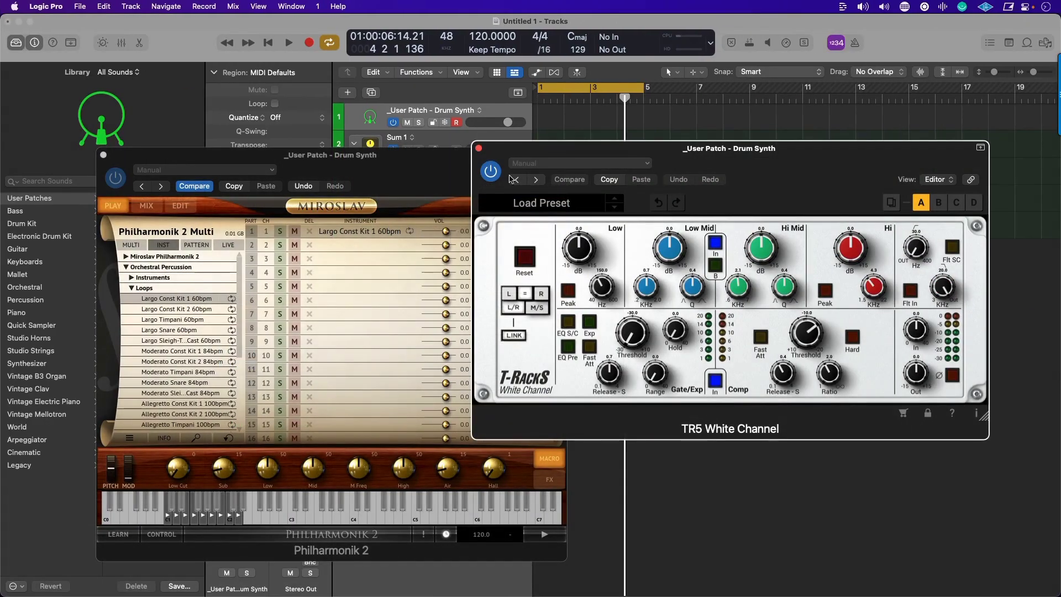
pyautogui.press('super+w')
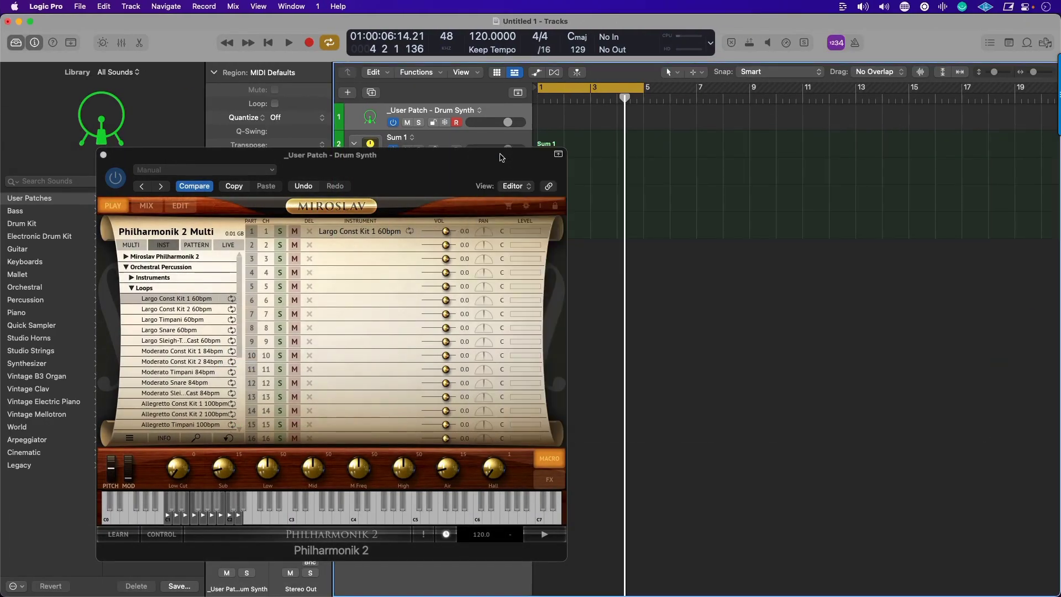
pyautogui.moveTo(405, 161); pyautogui.dragTo(760, 137)
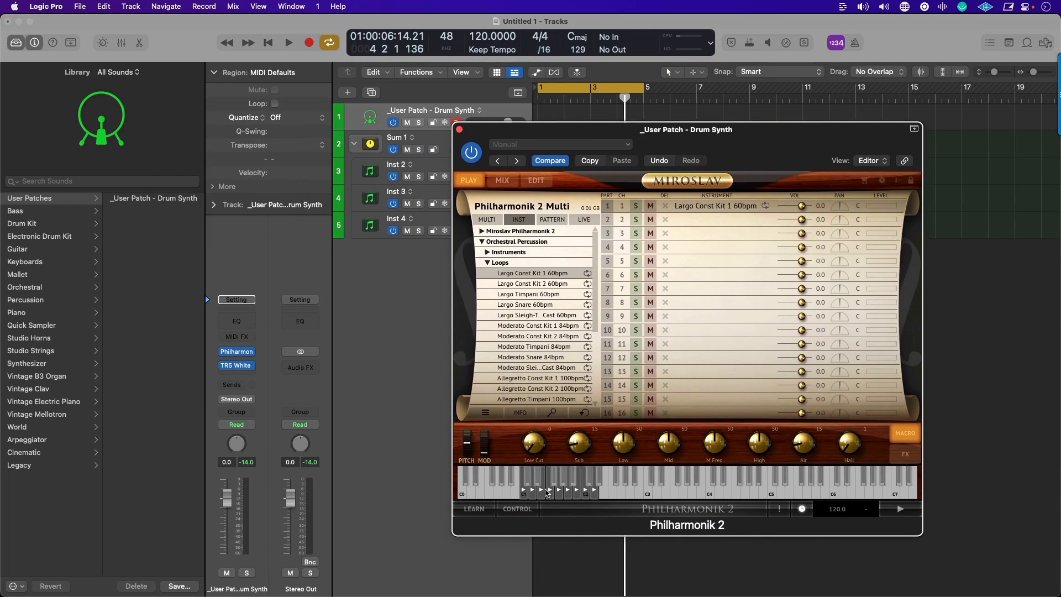
pyautogui.click(523, 490)
pyautogui.click(535, 491)
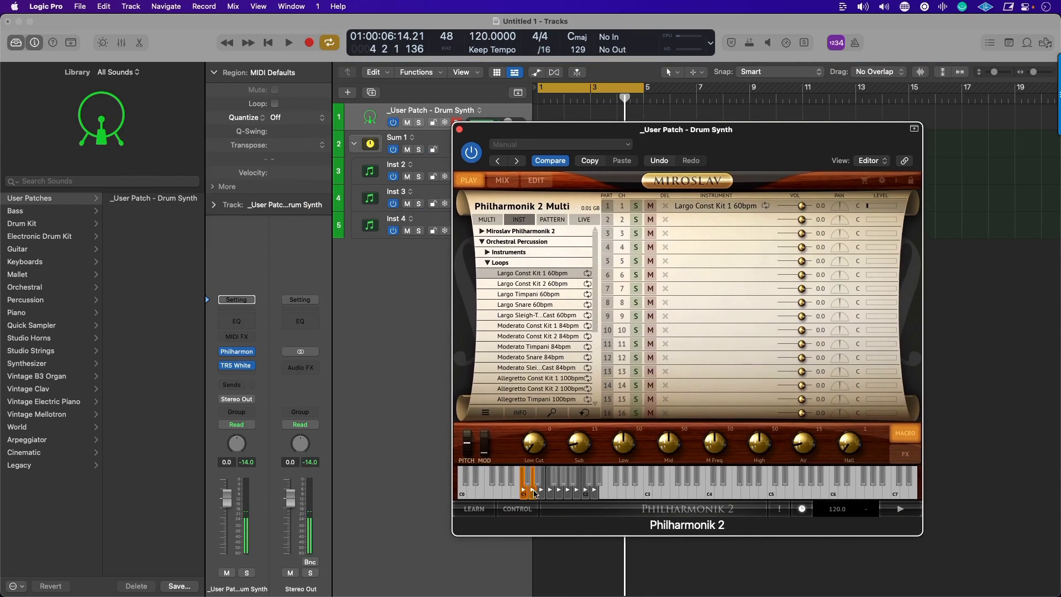
pyautogui.click(252, 366)
pyautogui.click(254, 367)
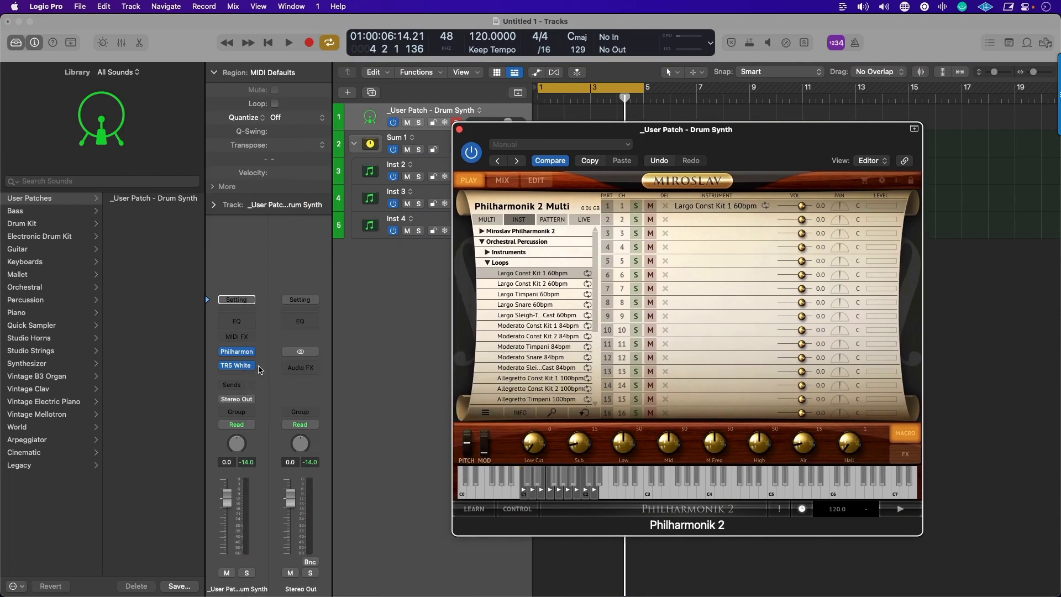
pyautogui.click(254, 367)
pyautogui.moveTo(288, 572)
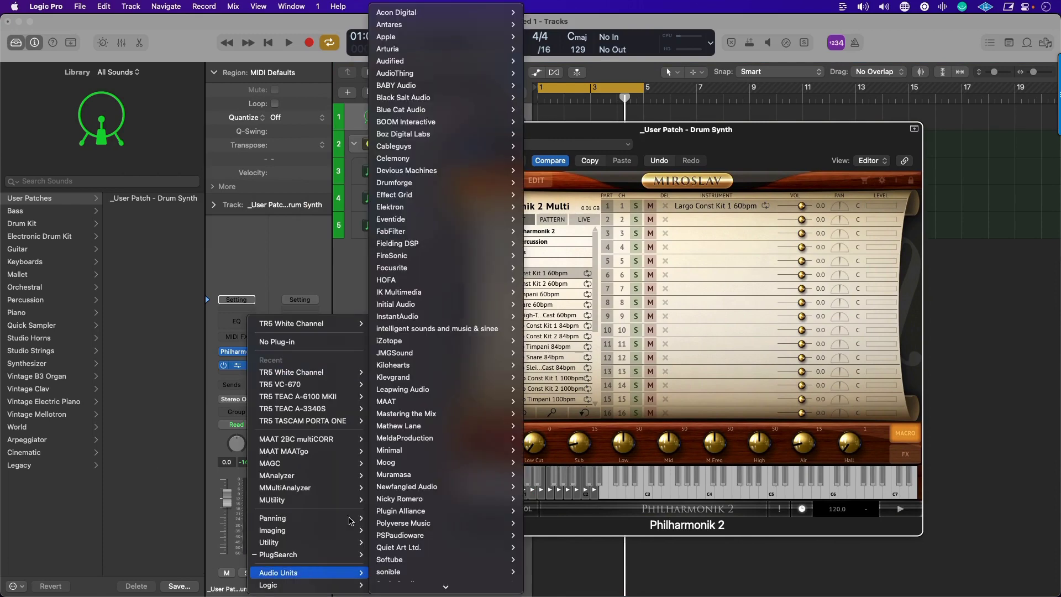
pyautogui.moveTo(420, 292)
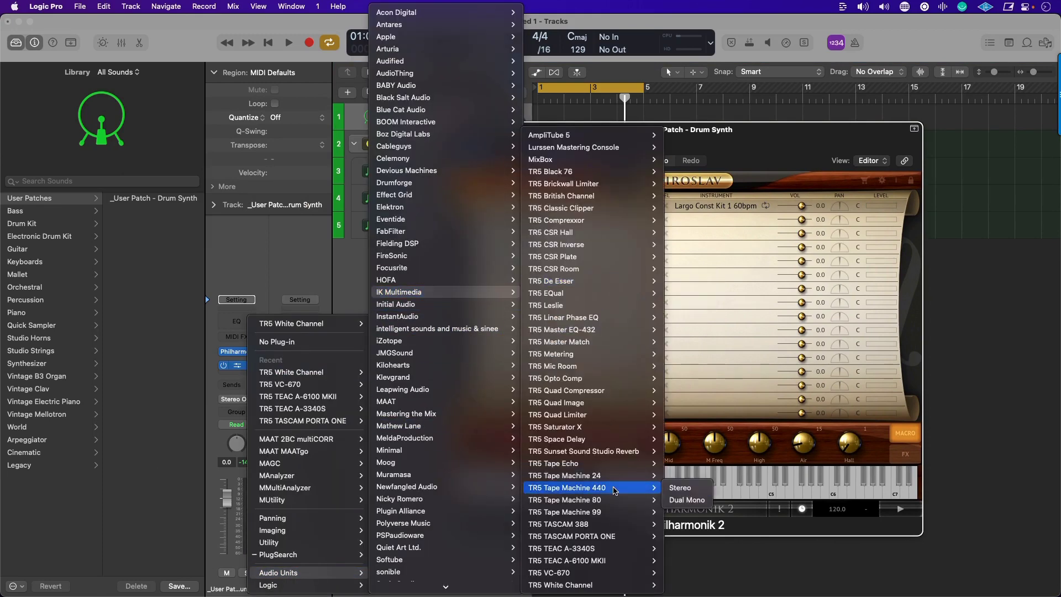
pyautogui.moveTo(613, 585)
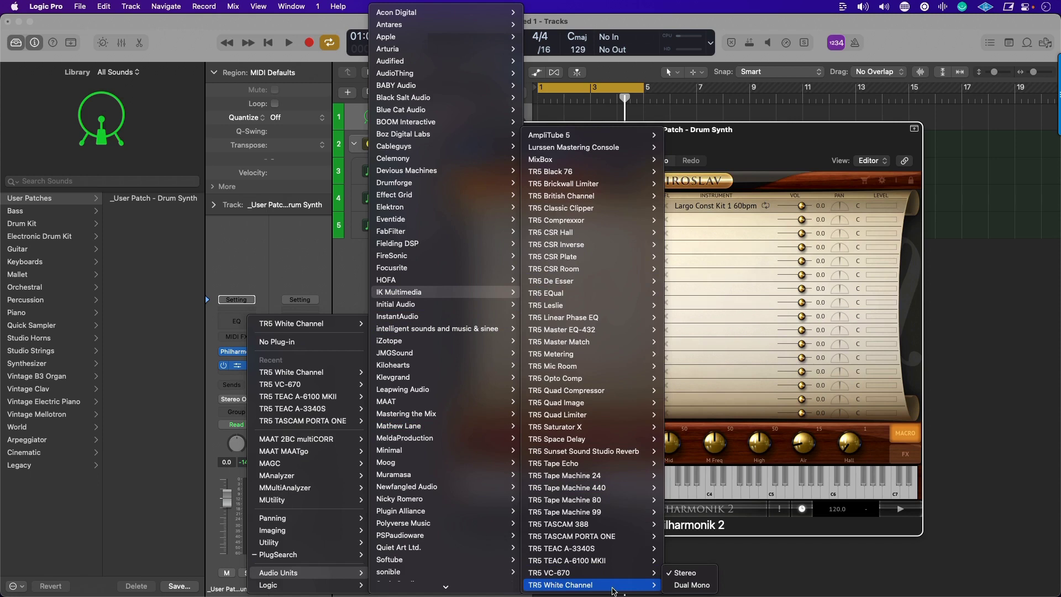
pyautogui.moveTo(618, 214)
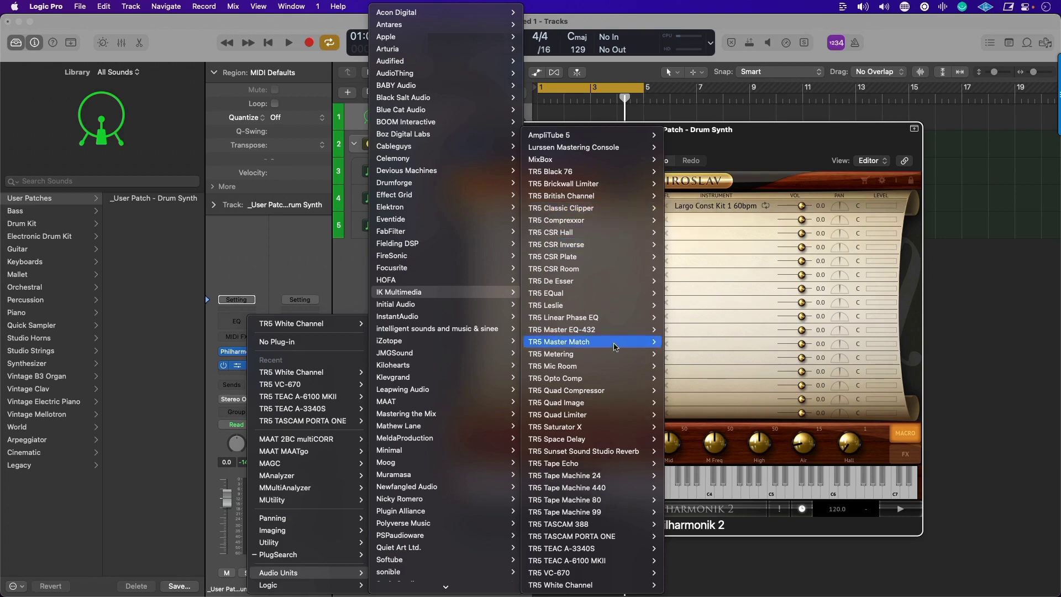
pyautogui.moveTo(602, 316)
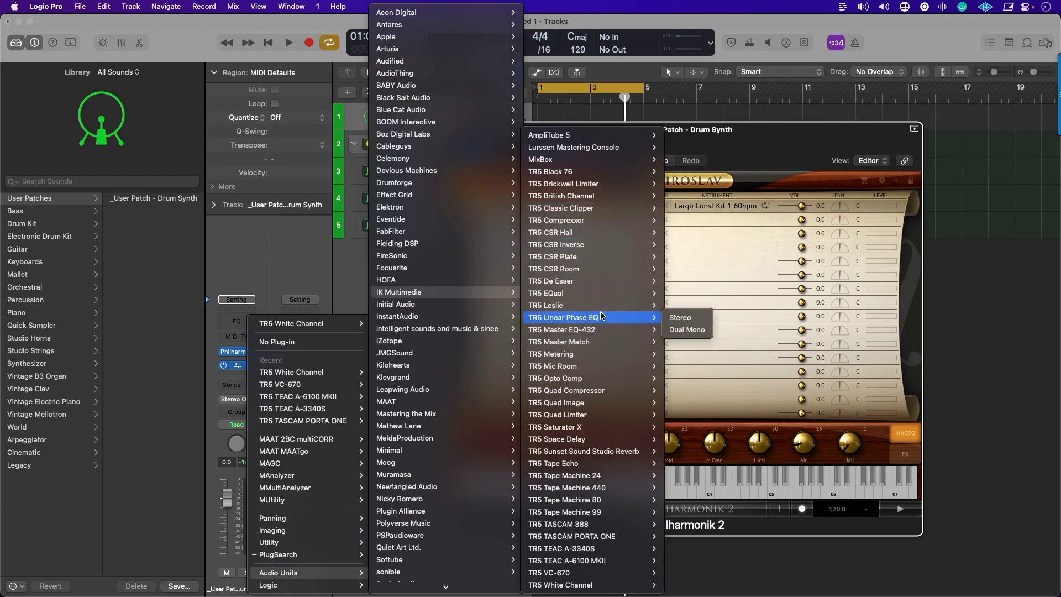
pyautogui.click(704, 205)
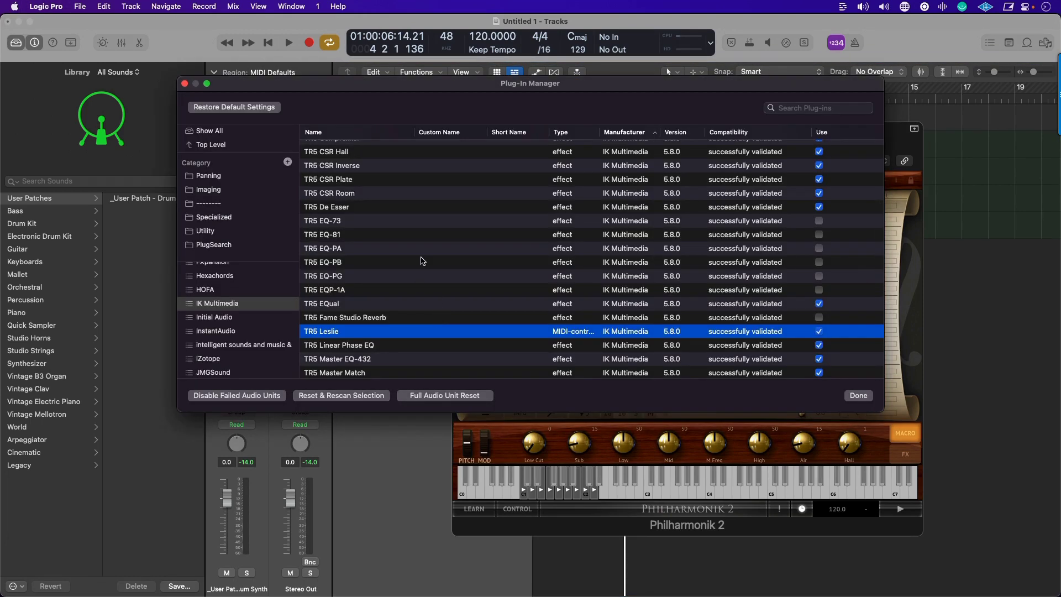
pyautogui.scroll(5, 707, 232)
pyautogui.click(750, 147)
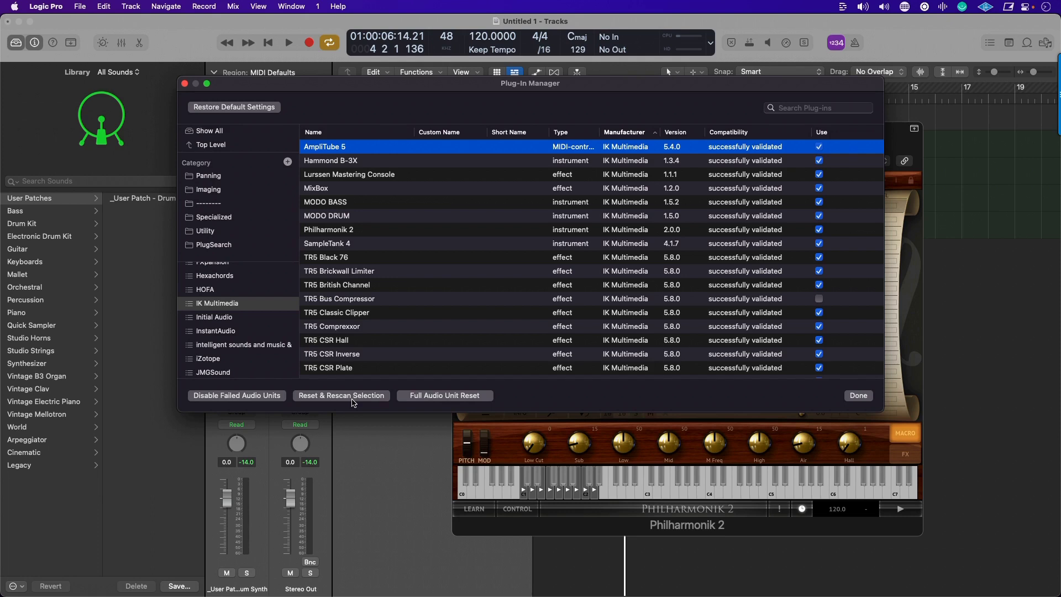
pyautogui.click(709, 299)
pyautogui.scroll(-3, 615, 278)
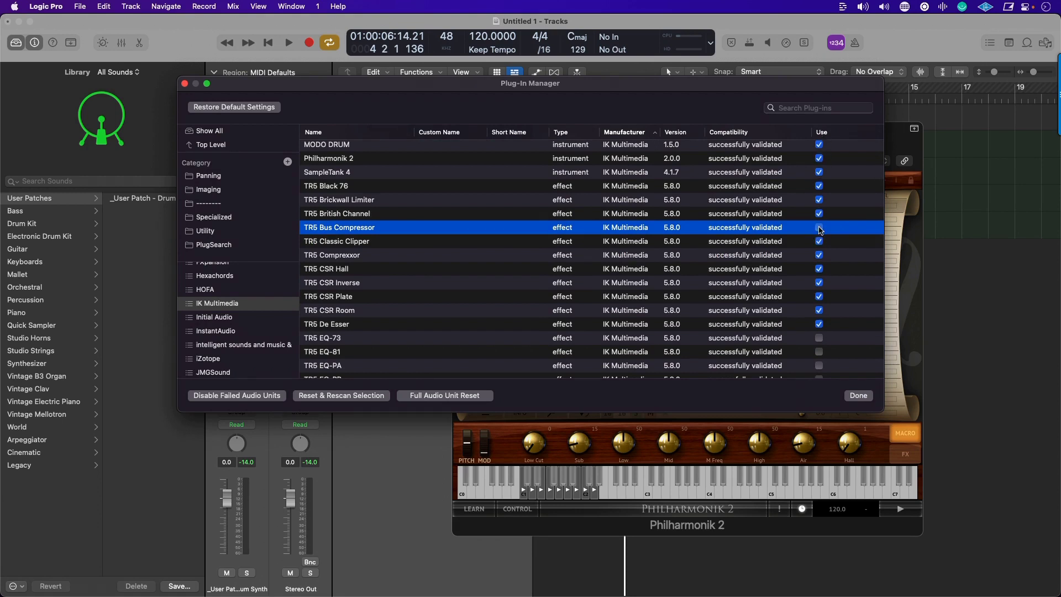
pyautogui.scroll(-5, 805, 268)
pyautogui.click(773, 273)
pyautogui.scroll(-3, 773, 274)
pyautogui.scroll(-1, 618, 291)
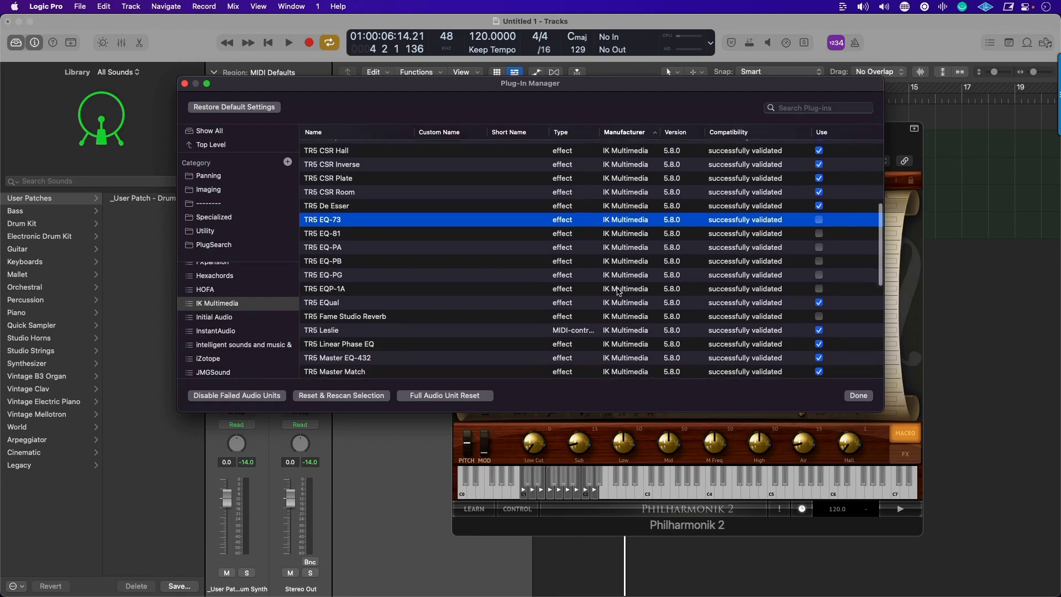
pyautogui.scroll(-3, 617, 291)
pyautogui.scroll(-3, 392, 304)
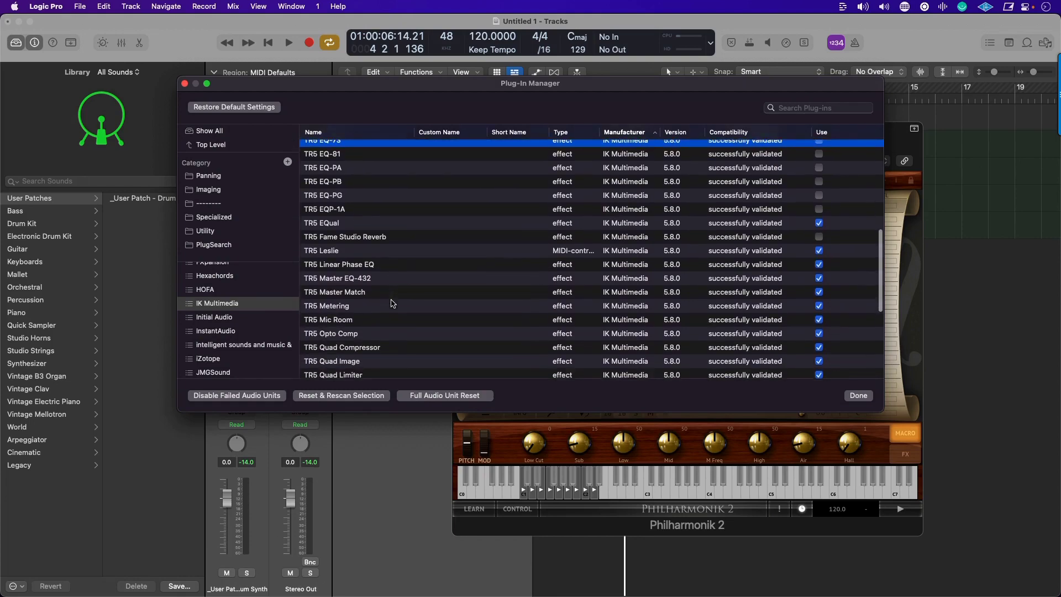
pyautogui.scroll(-3, 393, 303)
# Close the Plug-in Manager and Philharmonik 2 window, then set the TR5 White Channel insert to No Plug-in.
pyautogui.click(858, 395)
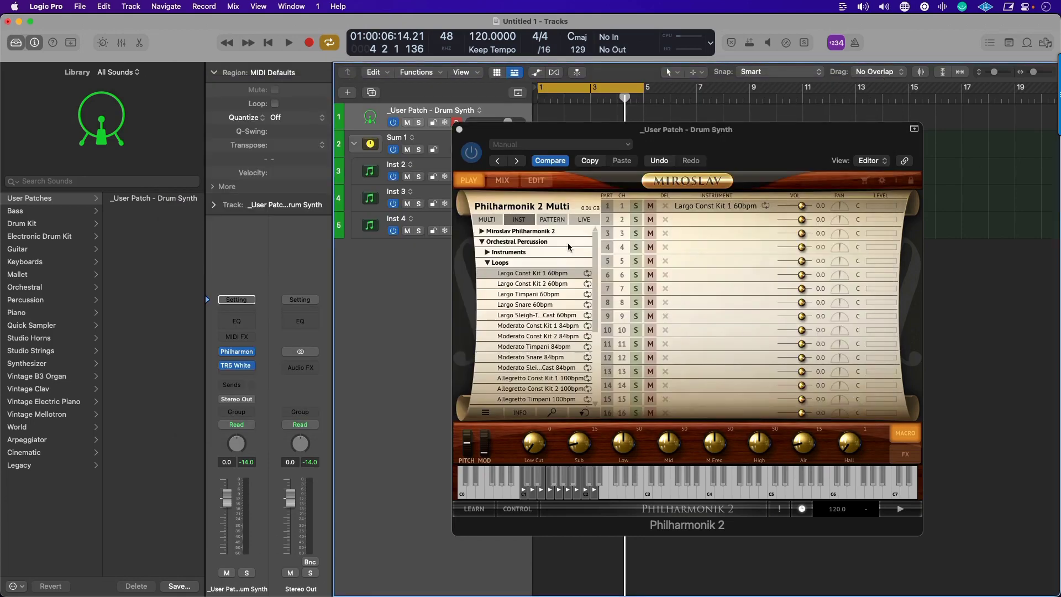
pyautogui.click(459, 129)
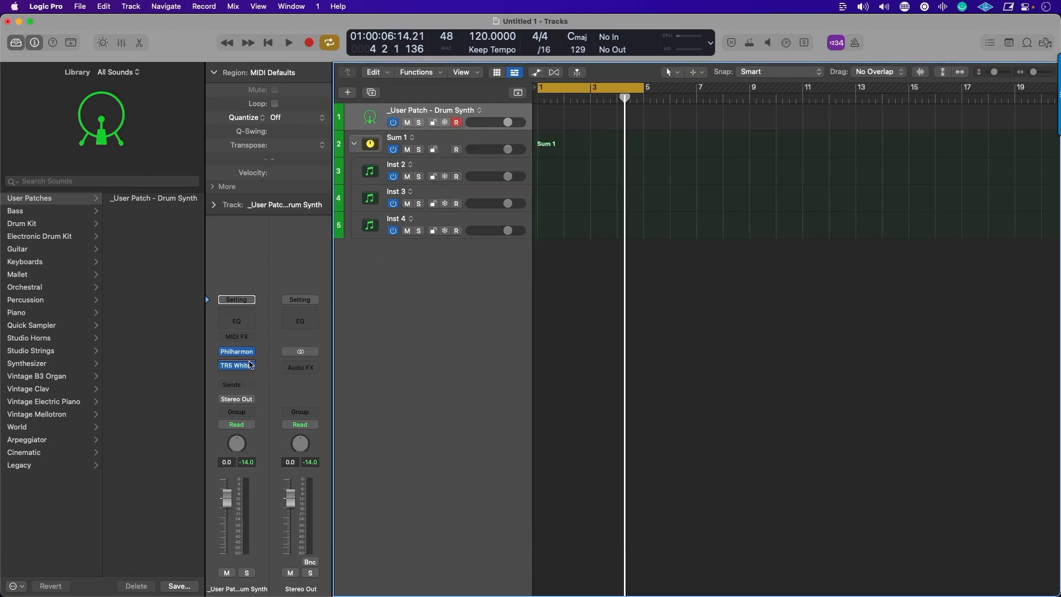
pyautogui.click(251, 365)
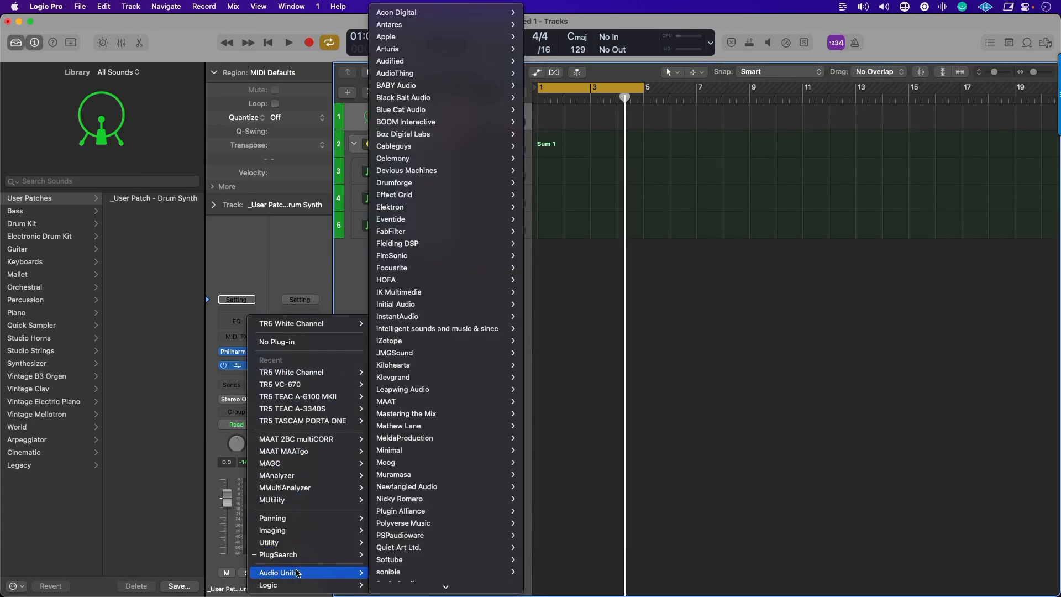
pyautogui.moveTo(451, 581)
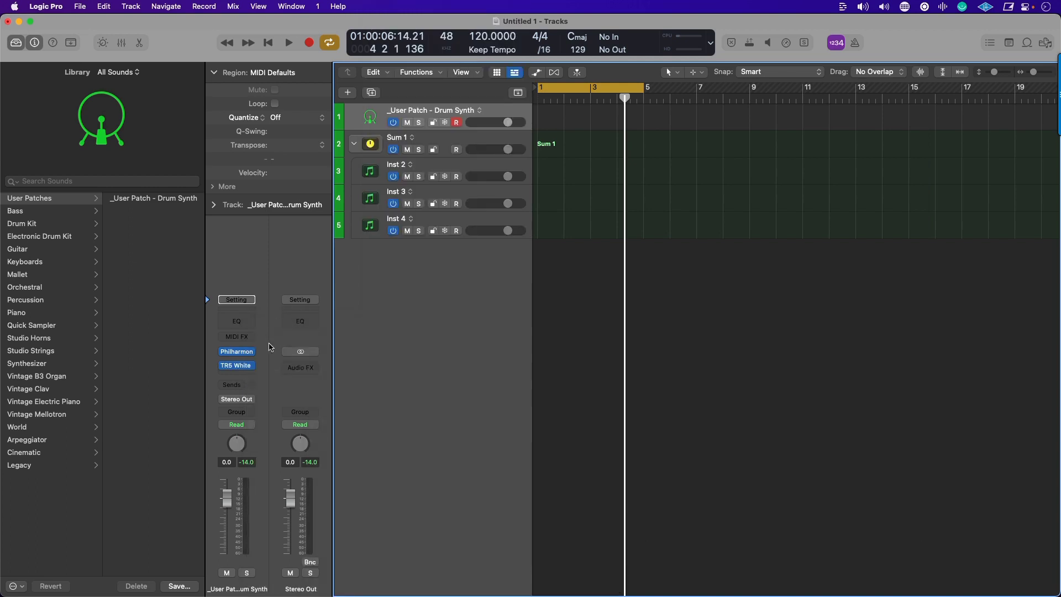
pyautogui.click(253, 367)
pyautogui.click(276, 339)
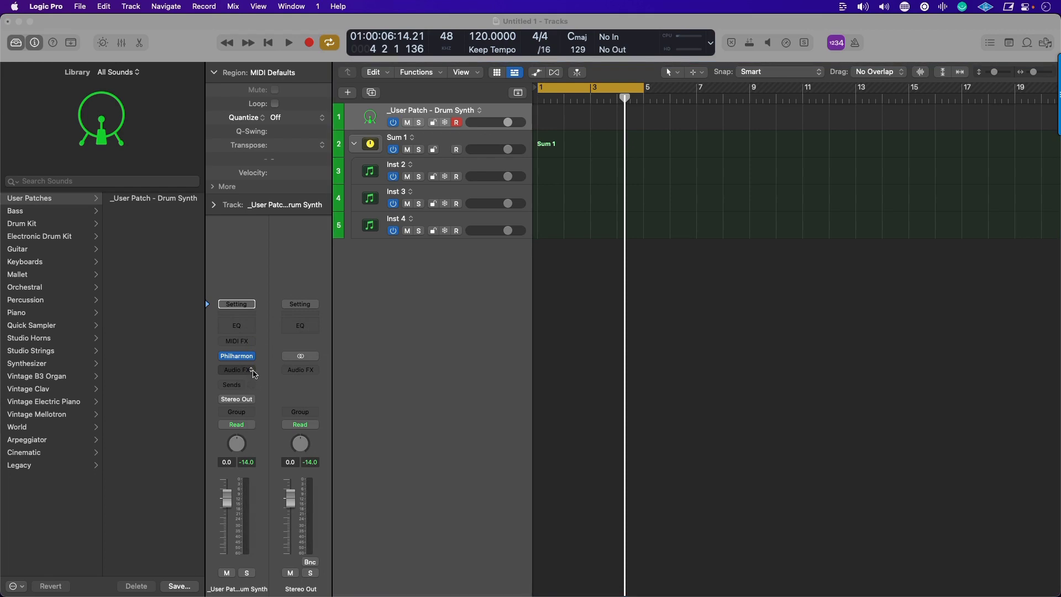
pyautogui.click(251, 371)
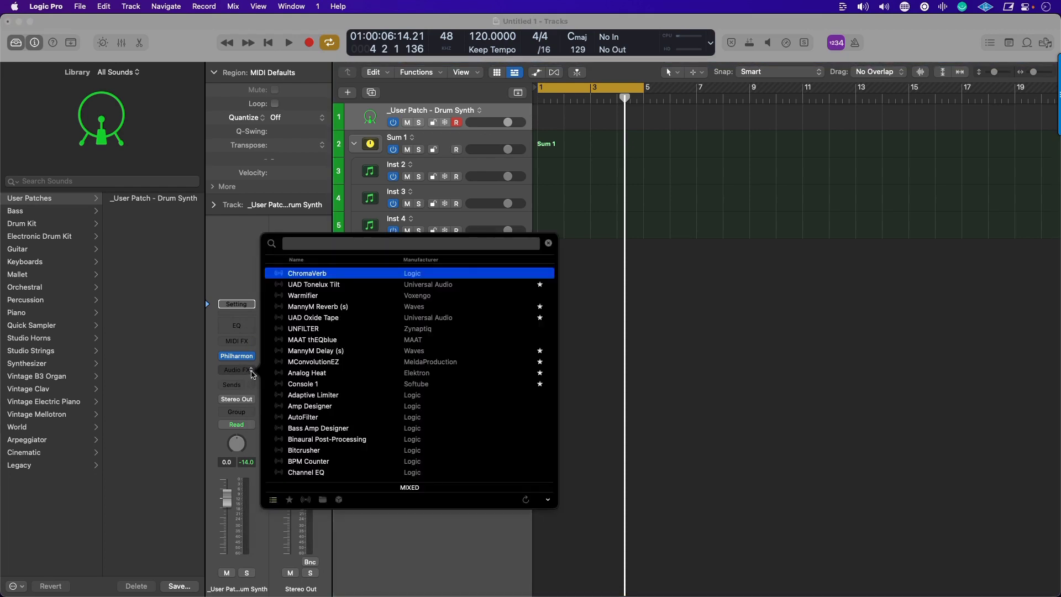
pyautogui.press('Tab')
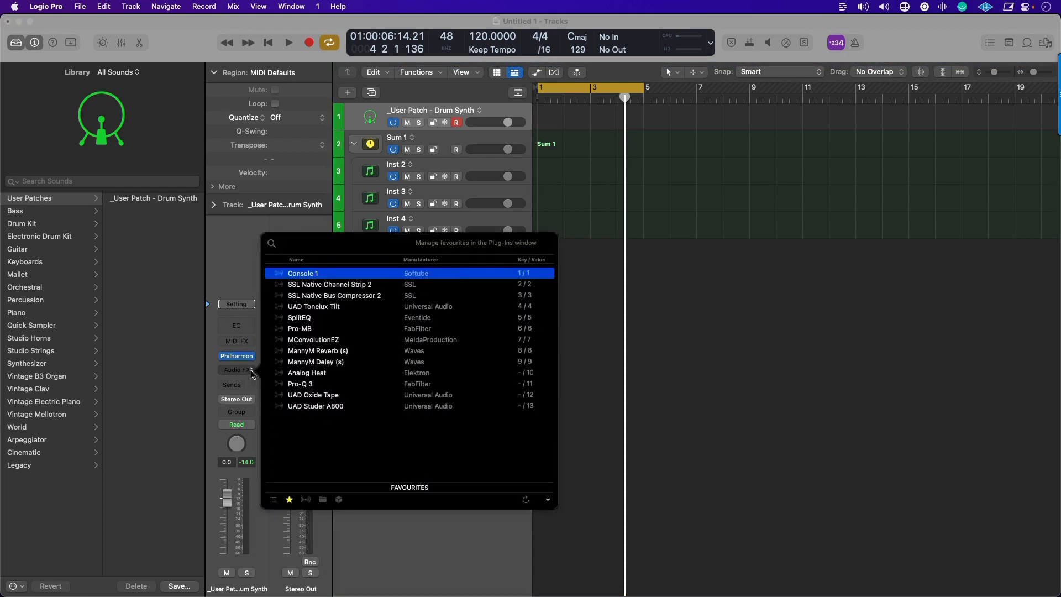
pyautogui.press('Tab')
pyautogui.hotkey('shift', 'Tab')
pyautogui.press('Left')
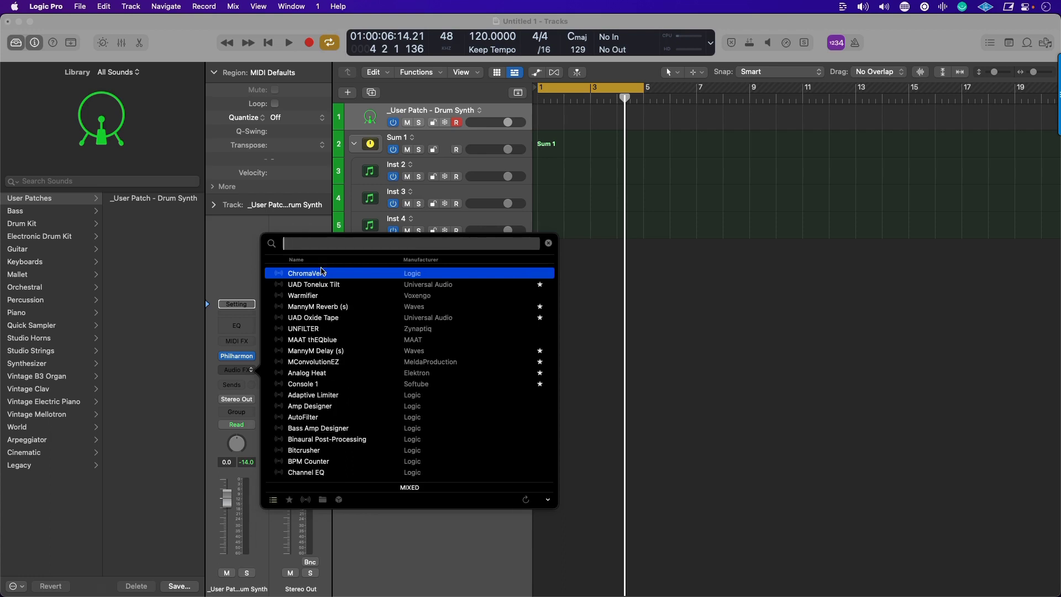
pyautogui.write('cla')
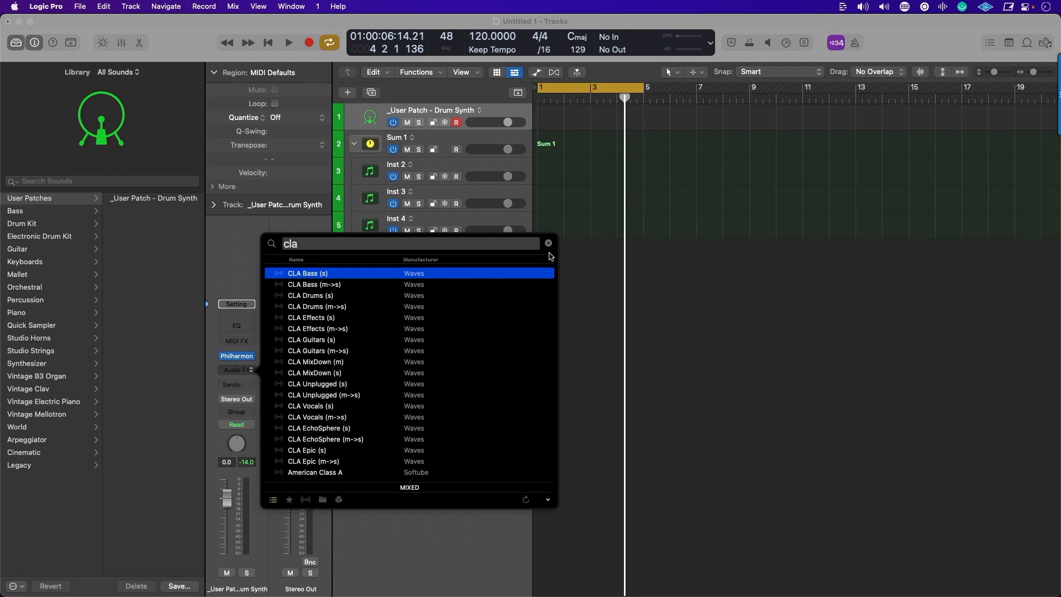
pyautogui.click(548, 243)
pyautogui.click(619, 306)
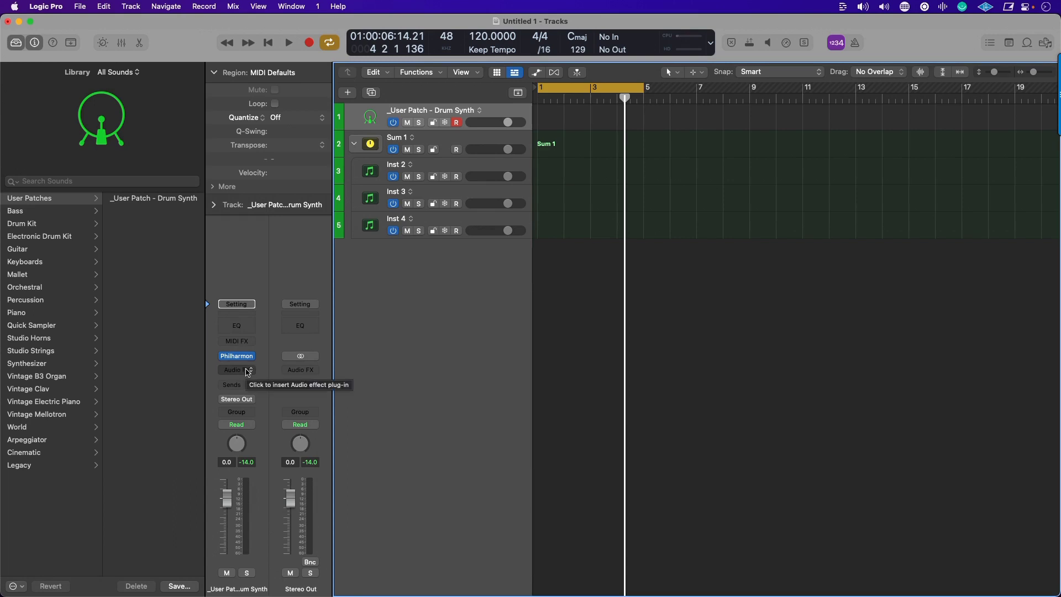
# View the Audio FX and MIDI FX favourites in PlugSearch on the drum synth channel.
pyautogui.click(246, 371)
pyautogui.click(239, 373)
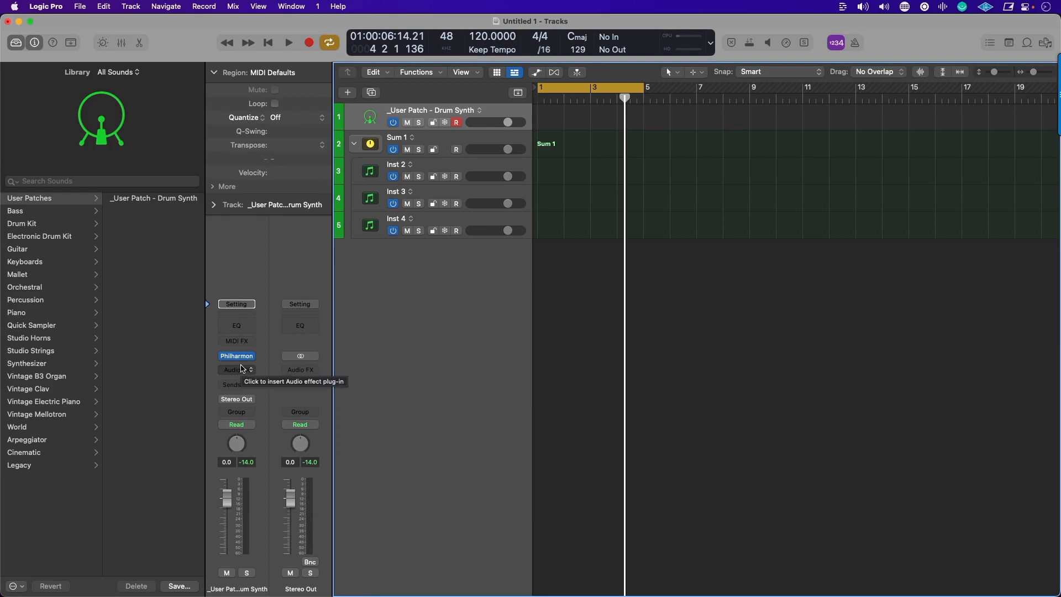
pyautogui.click(238, 342)
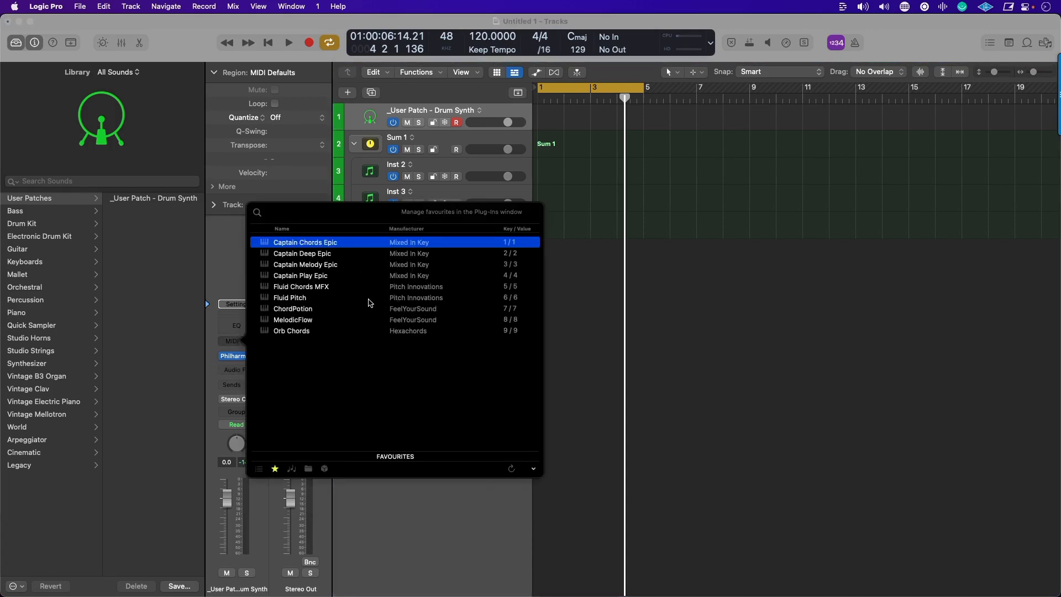
pyautogui.click(616, 341)
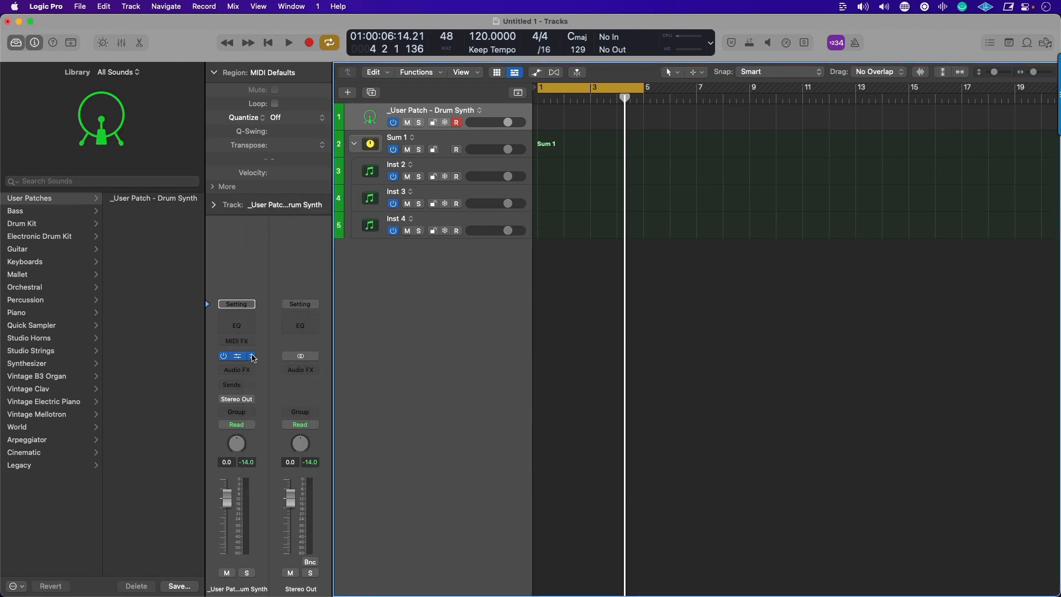
# Remove Philharmonik 2 from the instrument slot and check the instrument favourites list.
pyautogui.click(253, 358)
pyautogui.click(252, 358)
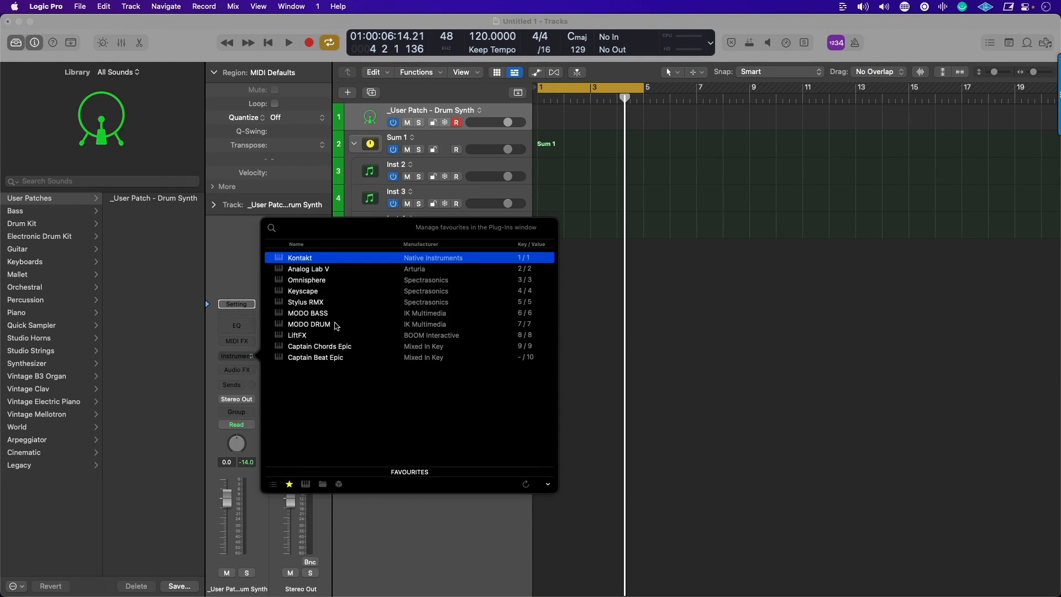
pyautogui.click(636, 300)
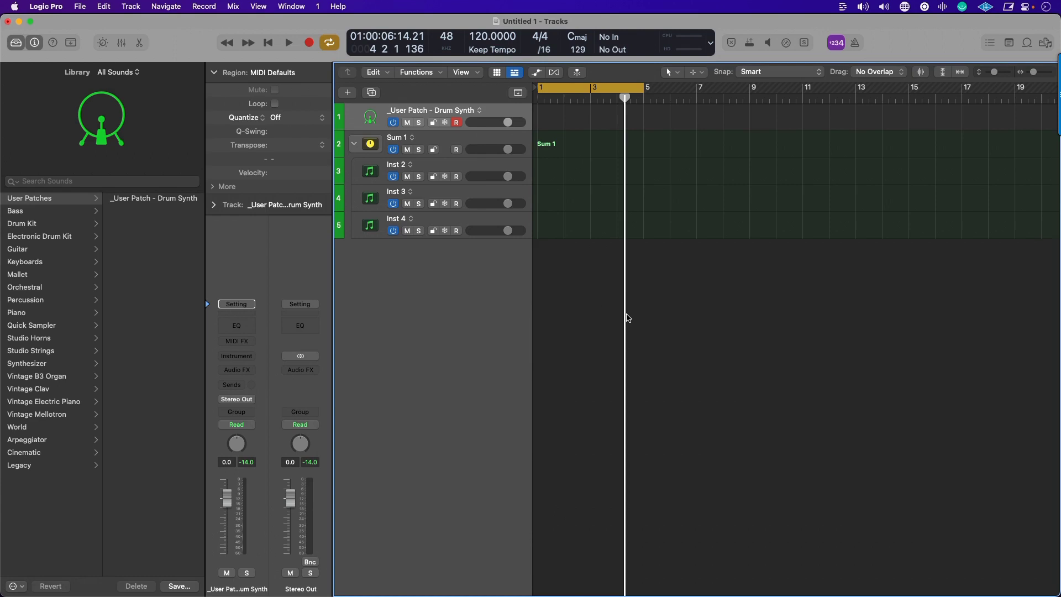
pyautogui.press('super+space')
pyautogui.write('ik')
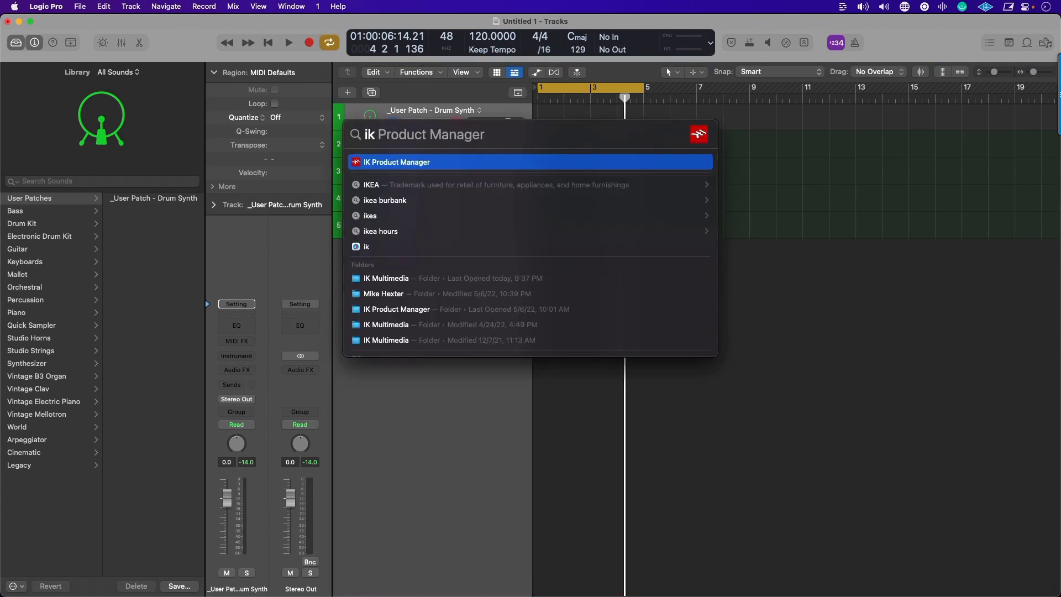
pyautogui.click(630, 486)
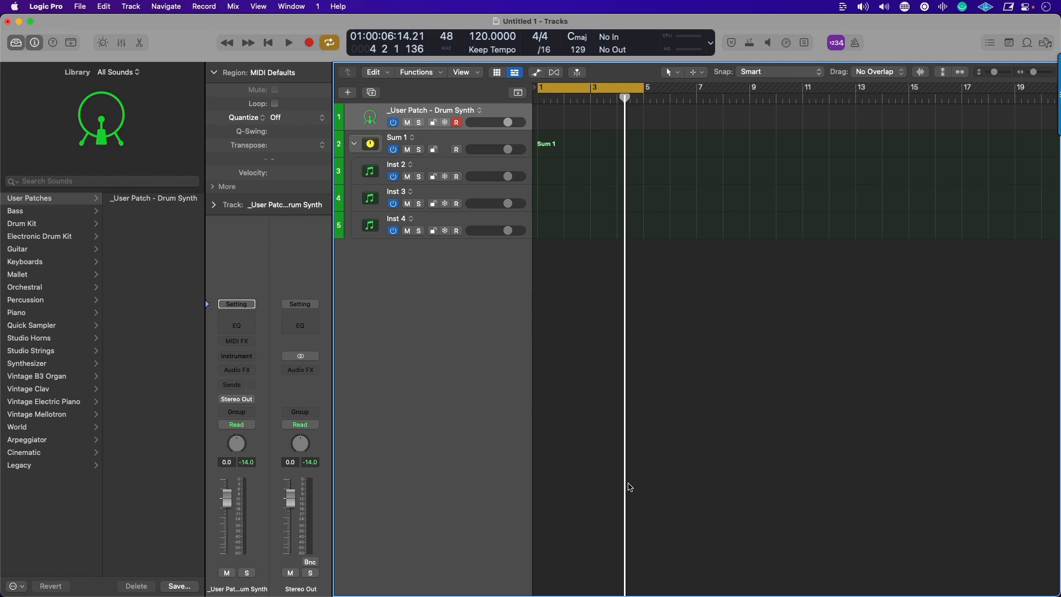
pyautogui.hotkey('alt', 'p')
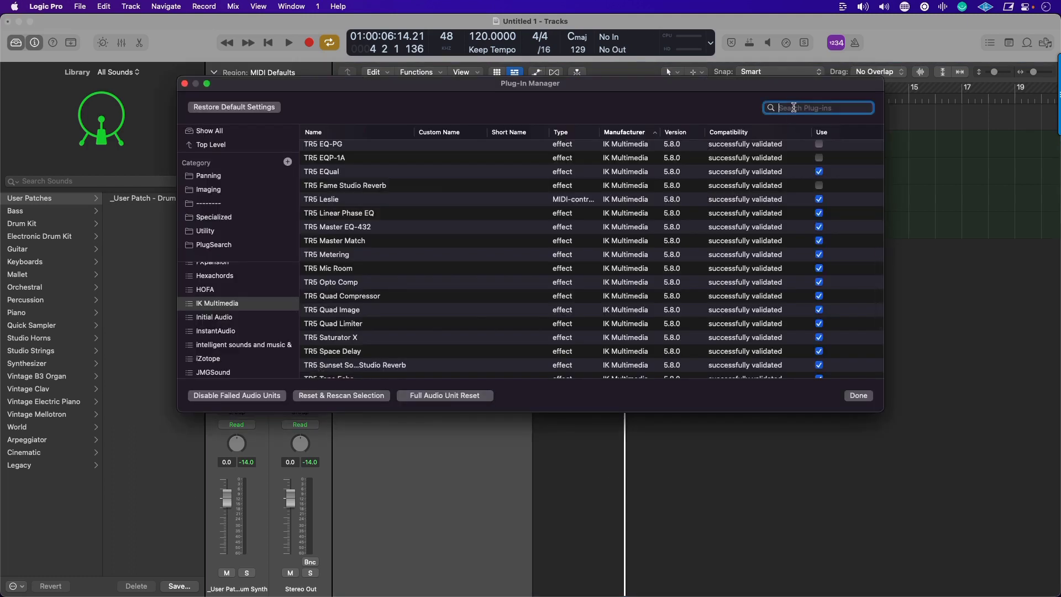
pyautogui.click(476, 187)
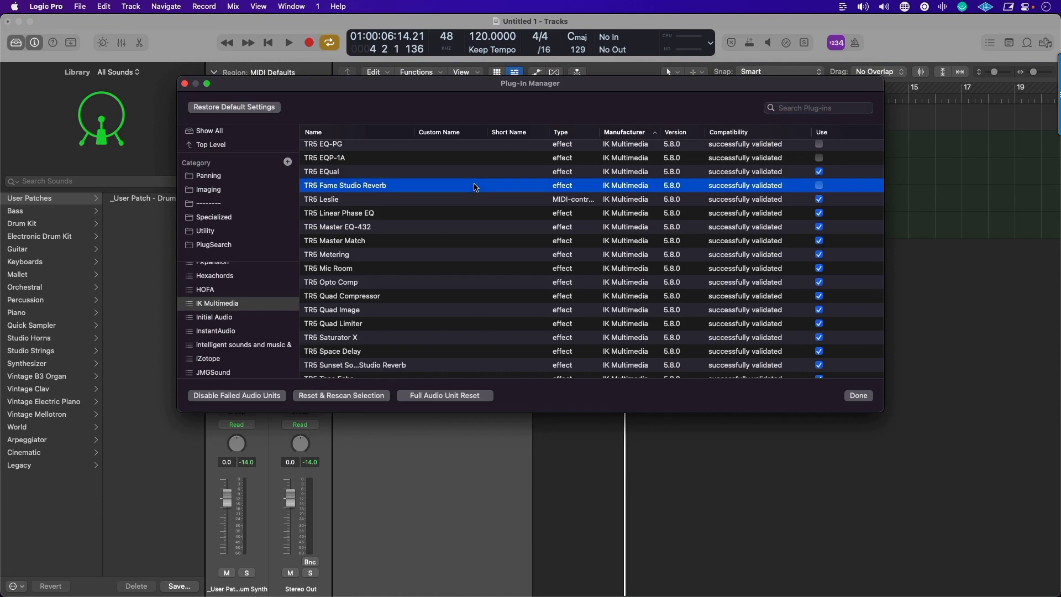
pyautogui.click(857, 395)
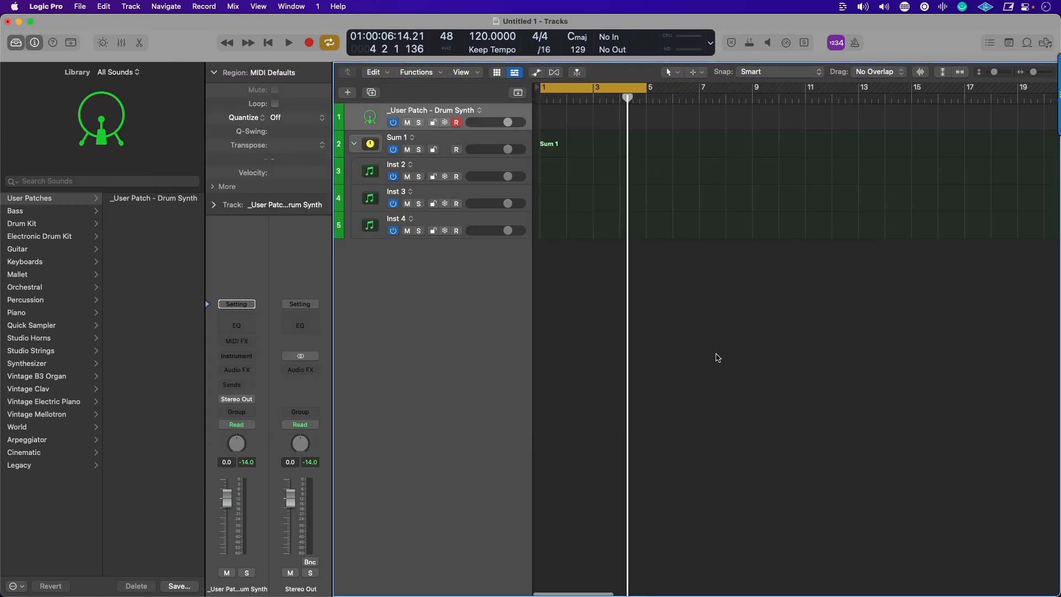